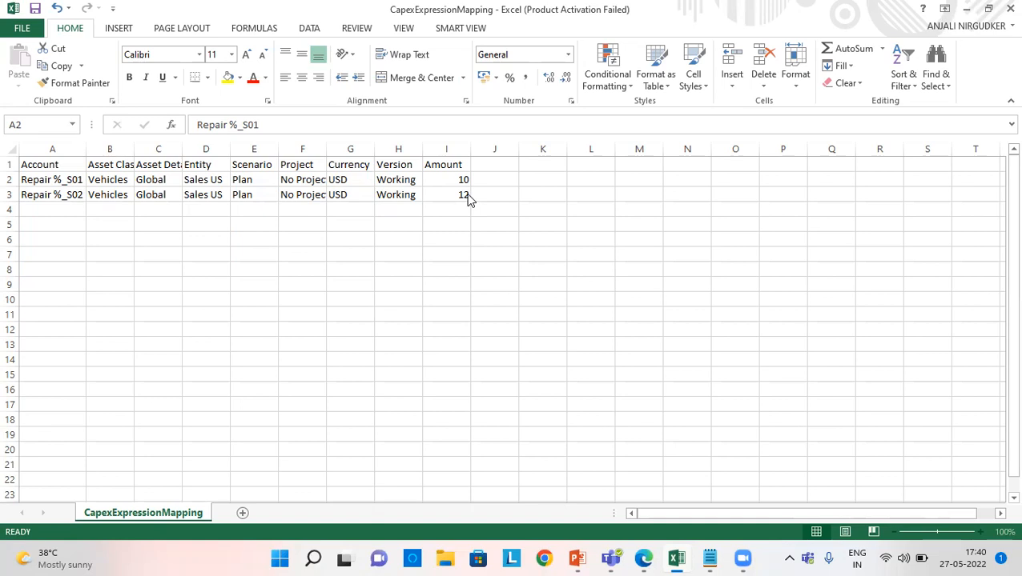
Switch to the Expression MappingCapex note and replace "Maintenance" with "Repair" in the second Account line, giving Repair %_S02.
{"action": "key", "text": "alt+Tab"}
{"action": "key", "text": "alt+Tab"}
{"action": "key", "text": "alt+Tab"}
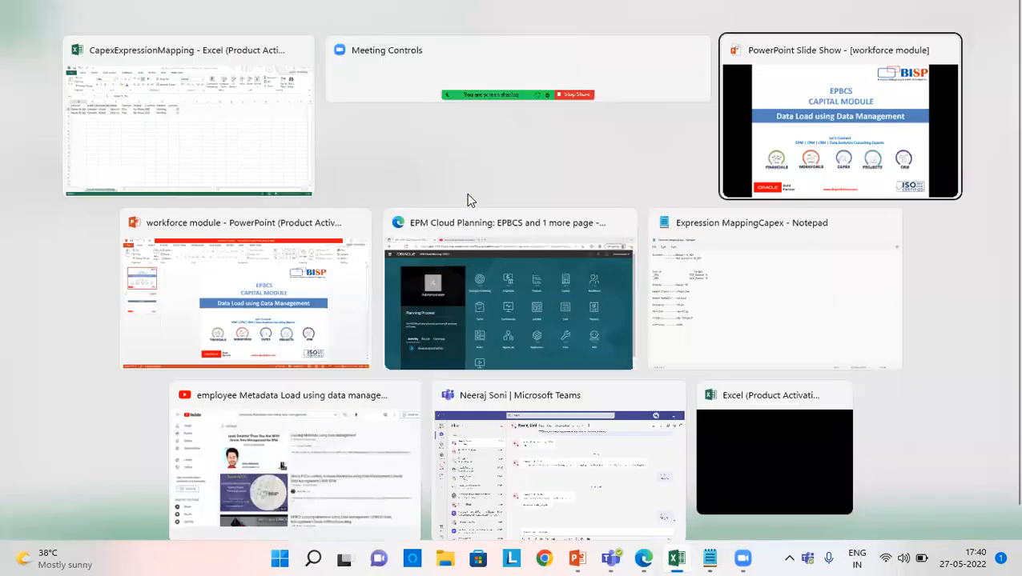
{"action": "key", "text": "alt+Tab"}
{"action": "key", "text": "alt+Tab"}
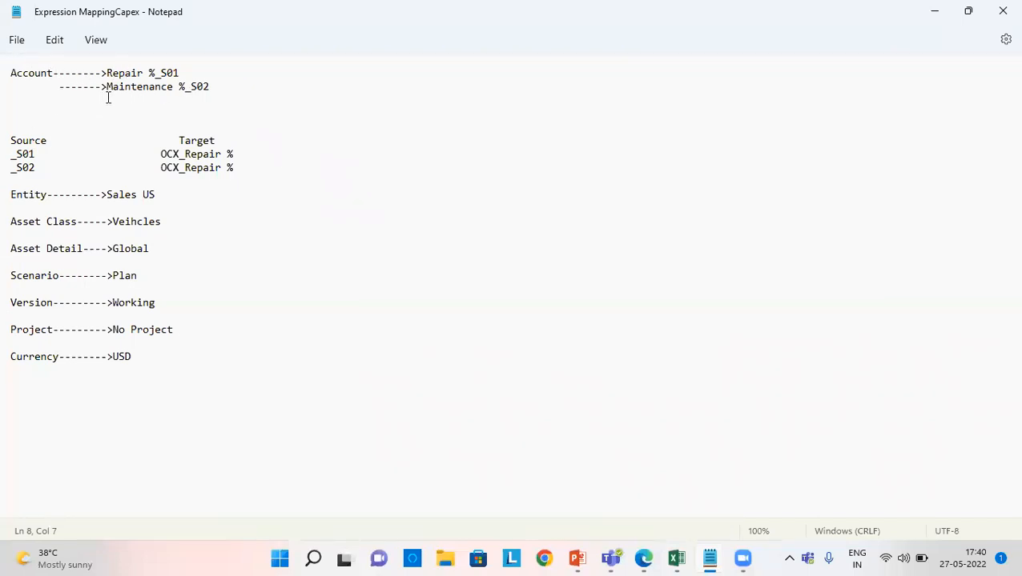
{"action": "left_click_drag", "start_coordinate": [105, 88], "coordinate": [179, 88]}
{"action": "key", "text": "BackSpace"}
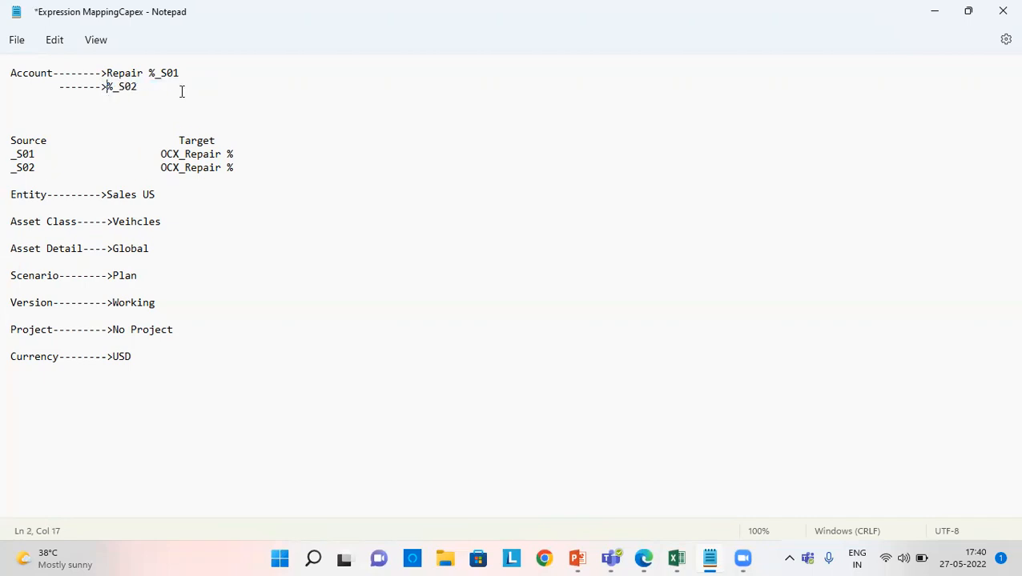
{"action": "type", "text": "Repair"}
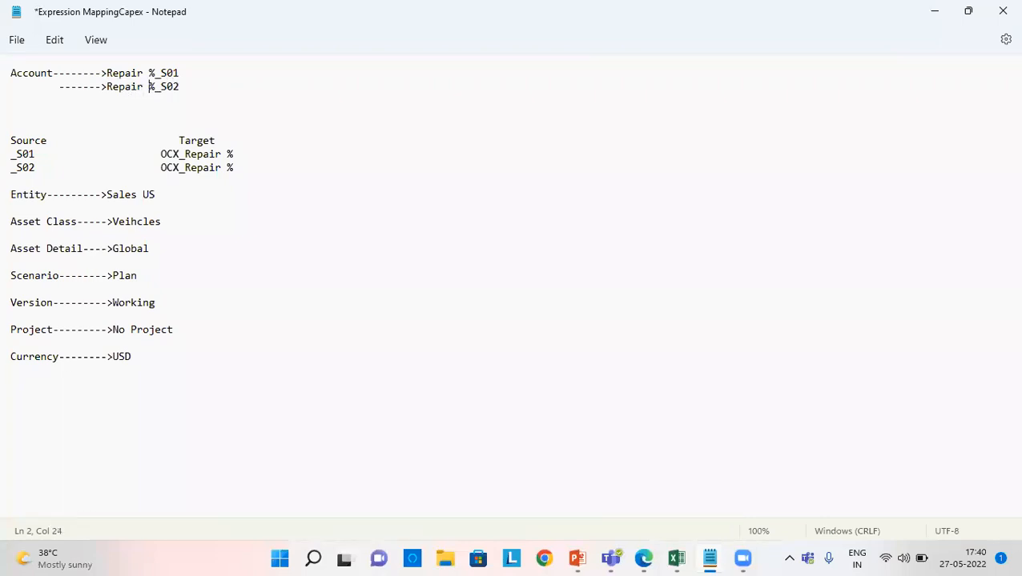
{"action": "left_click", "coordinate": [185, 97]}
{"action": "triple_click", "coordinate": [12, 157]}
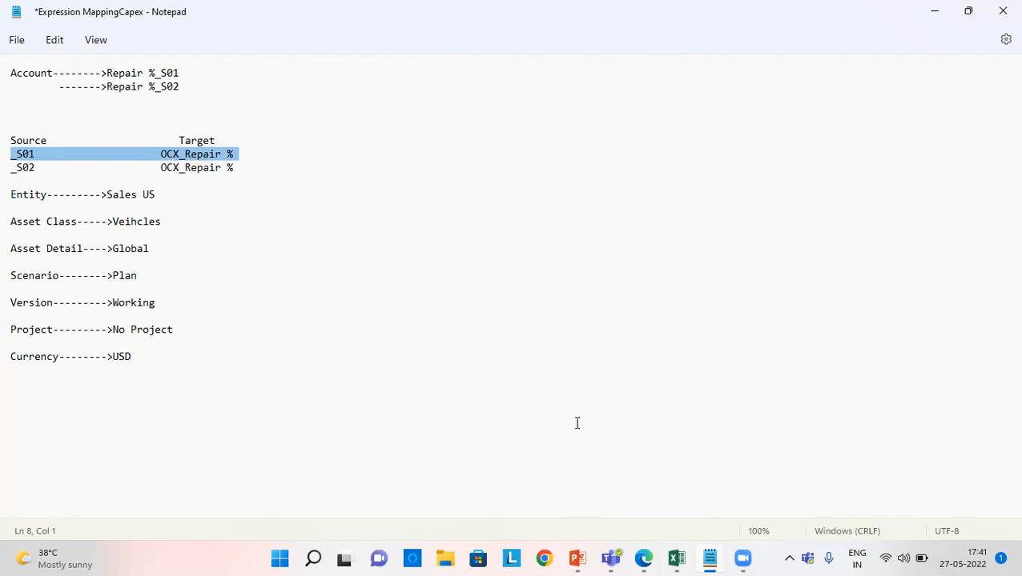
Switch to EPM Cloud Planning in the browser and open Data Management from the navigator.
{"action": "mouse_move", "coordinate": [648, 558]}
{"action": "left_click", "coordinate": [635, 476]}
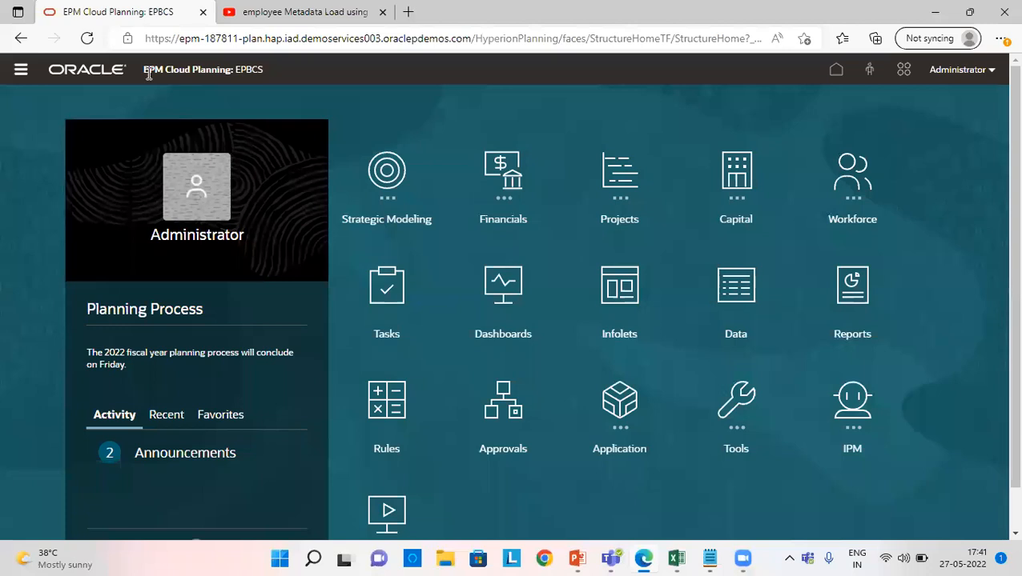
{"action": "left_click", "coordinate": [24, 72]}
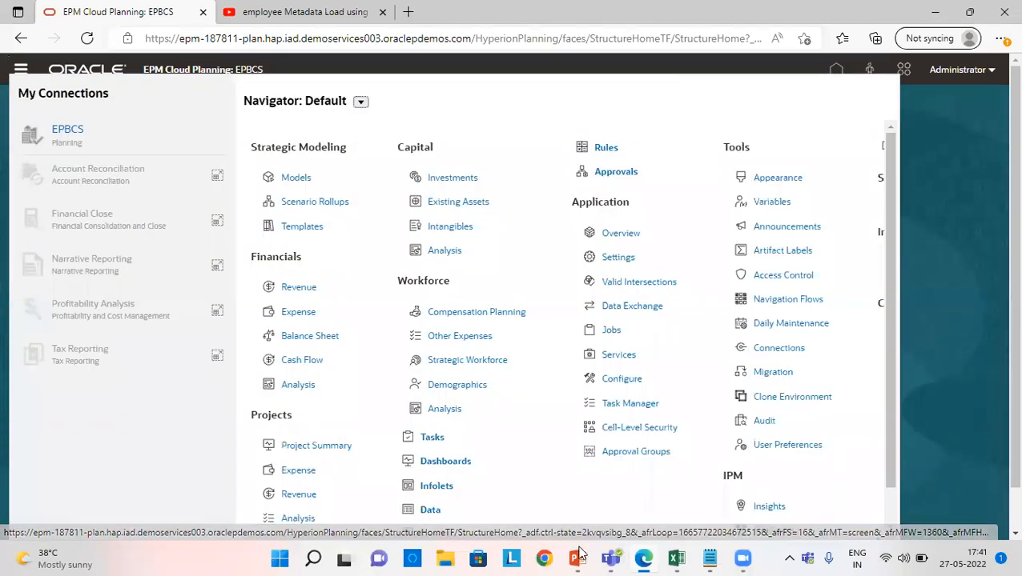
{"action": "left_click_drag", "start_coordinate": [583, 538], "coordinate": [708, 537]}
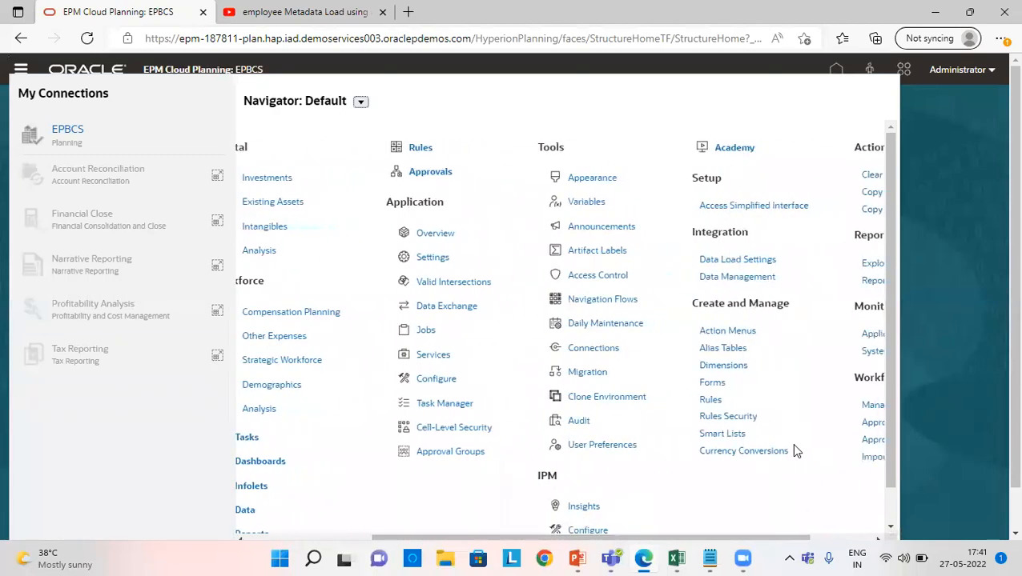
{"action": "left_click", "coordinate": [719, 277]}
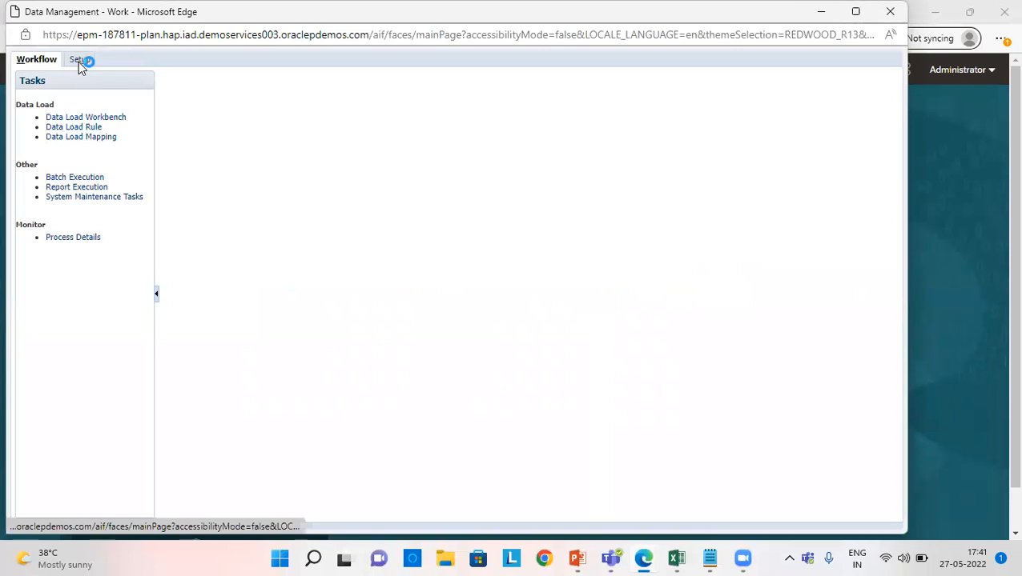
Open the Source System setup page and view the blank form for adding a source system, without saving one.
{"action": "left_click", "coordinate": [77, 62]}
{"action": "left_click", "coordinate": [68, 238]}
{"action": "left_click", "coordinate": [74, 187]}
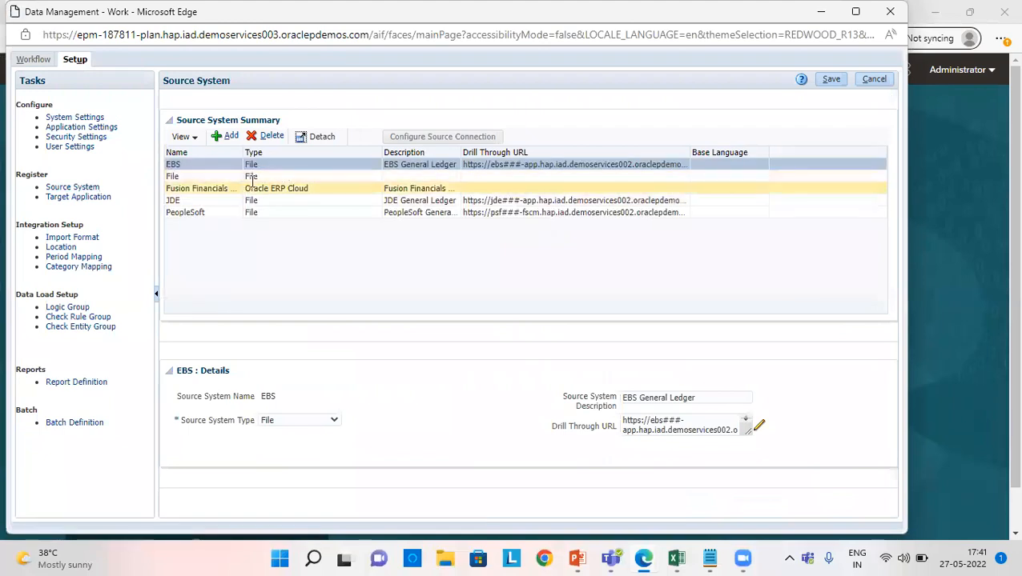
{"action": "left_click", "coordinate": [221, 137]}
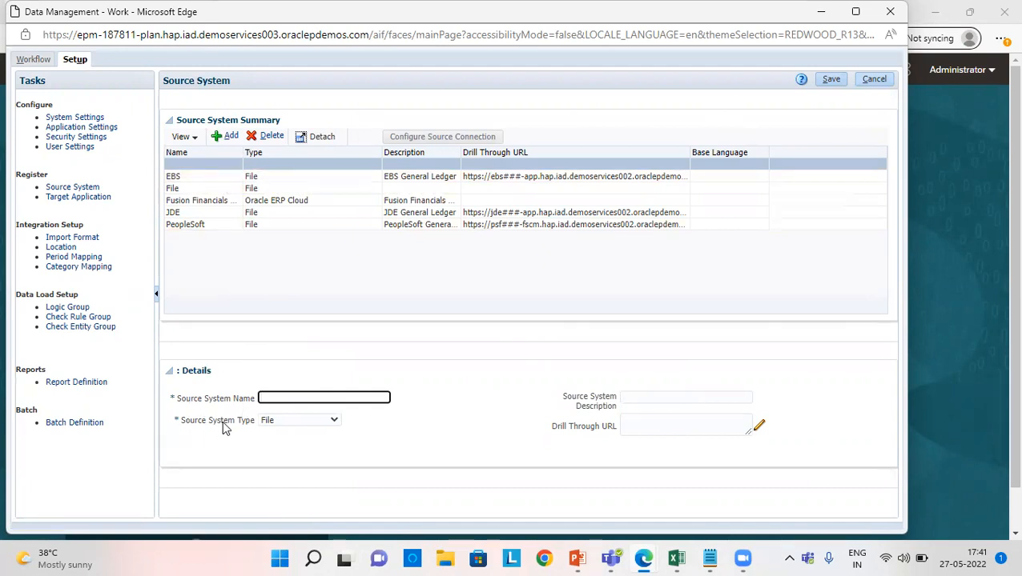
{"action": "left_click", "coordinate": [873, 80]}
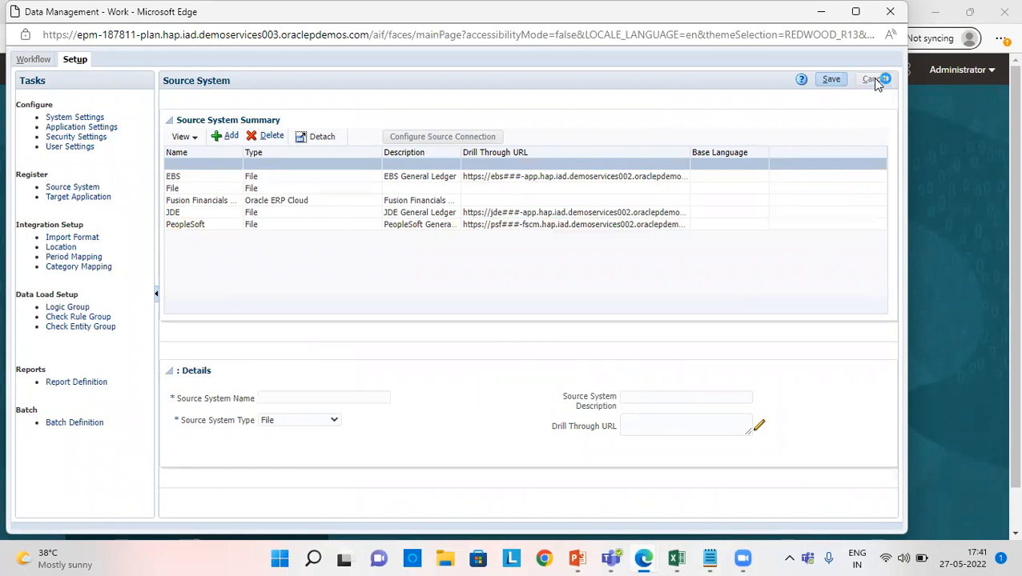
Open the Target Application setup page and view the options for adding a local application, without adding one.
{"action": "left_click", "coordinate": [69, 194]}
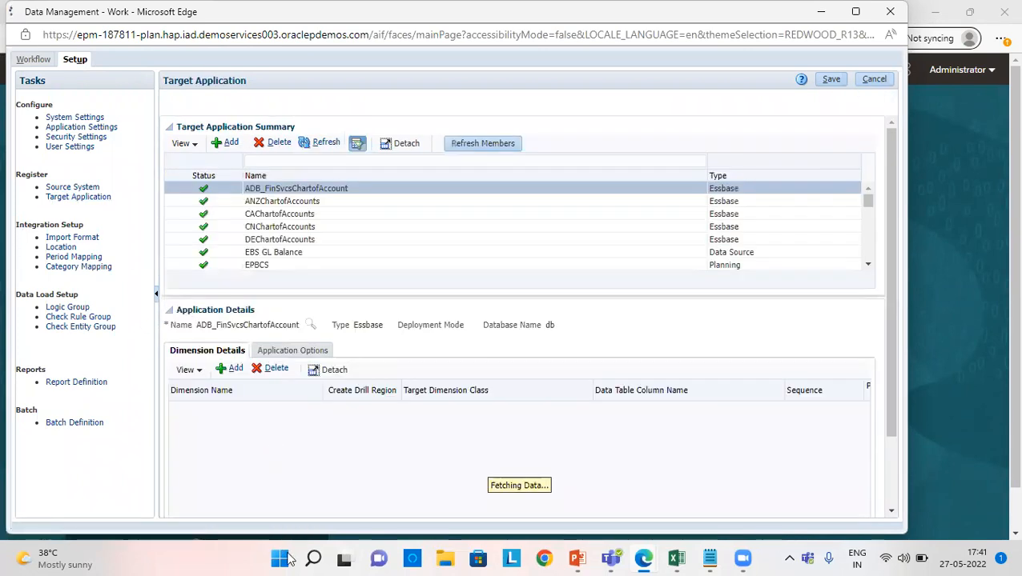
{"action": "left_click", "coordinate": [229, 142]}
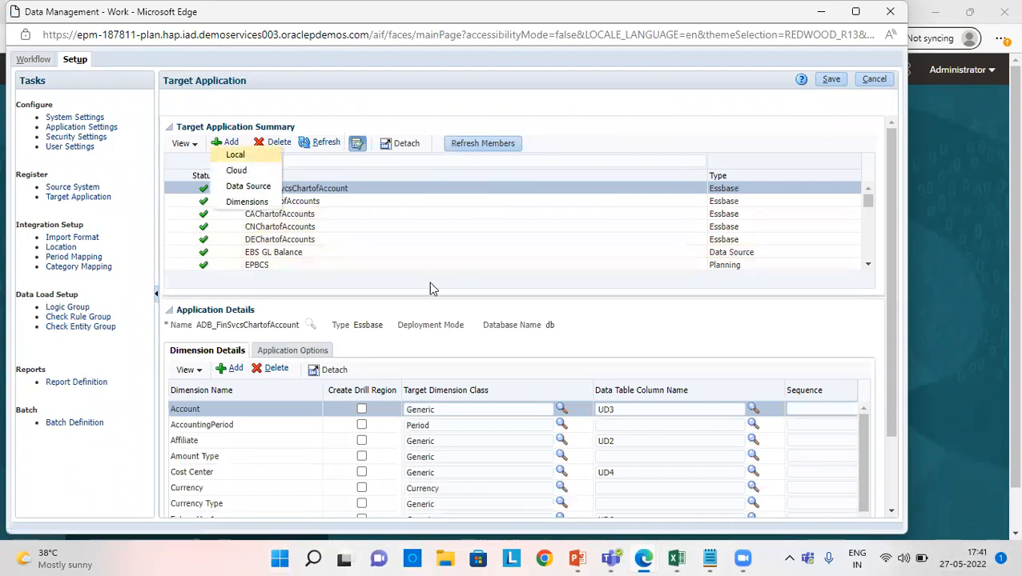
{"action": "left_click", "coordinate": [264, 157]}
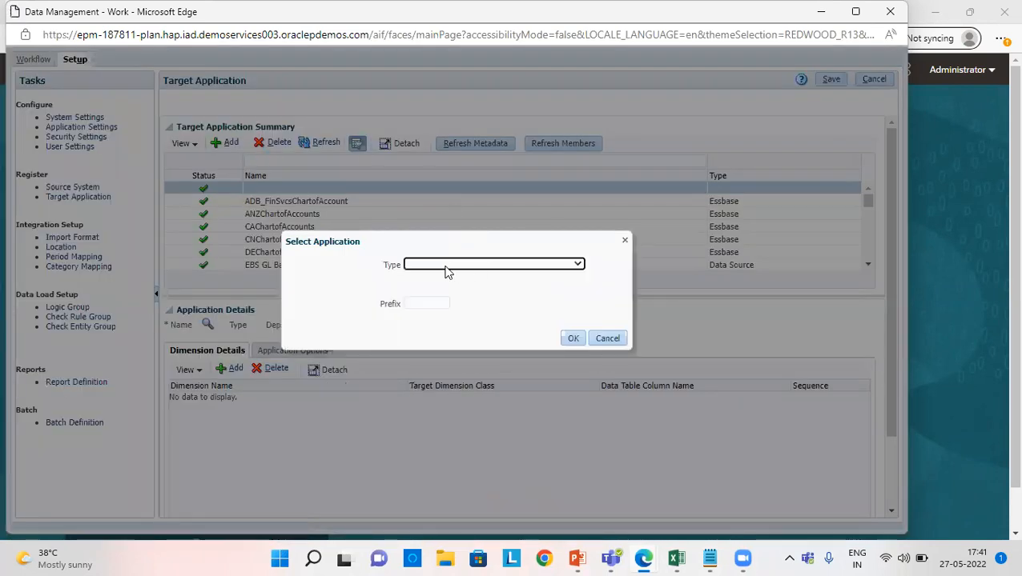
{"action": "left_click", "coordinate": [445, 267]}
{"action": "left_click", "coordinate": [445, 267]}
{"action": "left_click", "coordinate": [420, 302]}
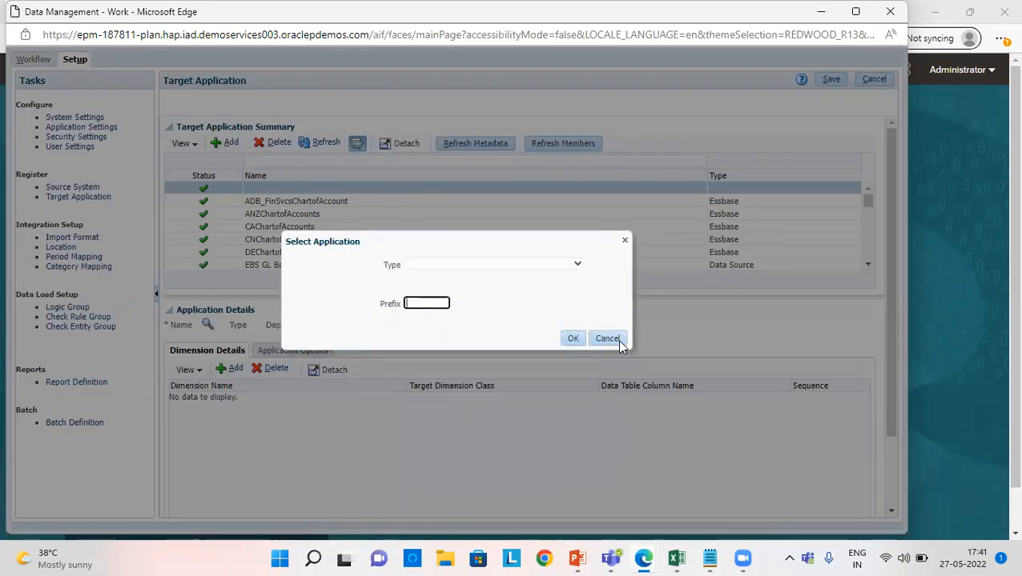
{"action": "left_click", "coordinate": [605, 338]}
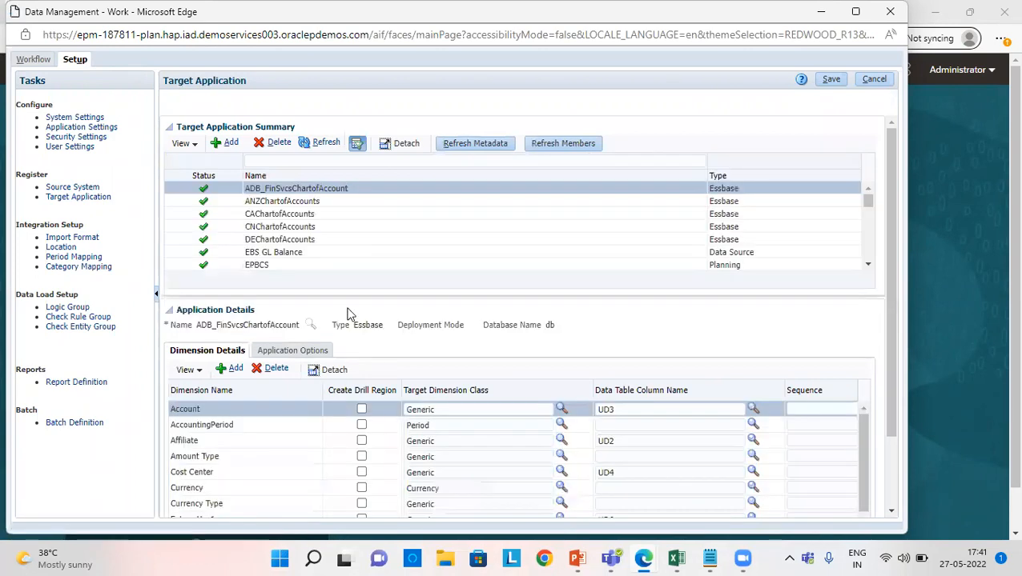
Look through the registered target applications and view the details of CNChartofAccounts and ANZChartofAccounts.
{"action": "scroll", "coordinate": [307, 356], "scroll_direction": "down", "scroll_amount": 1}
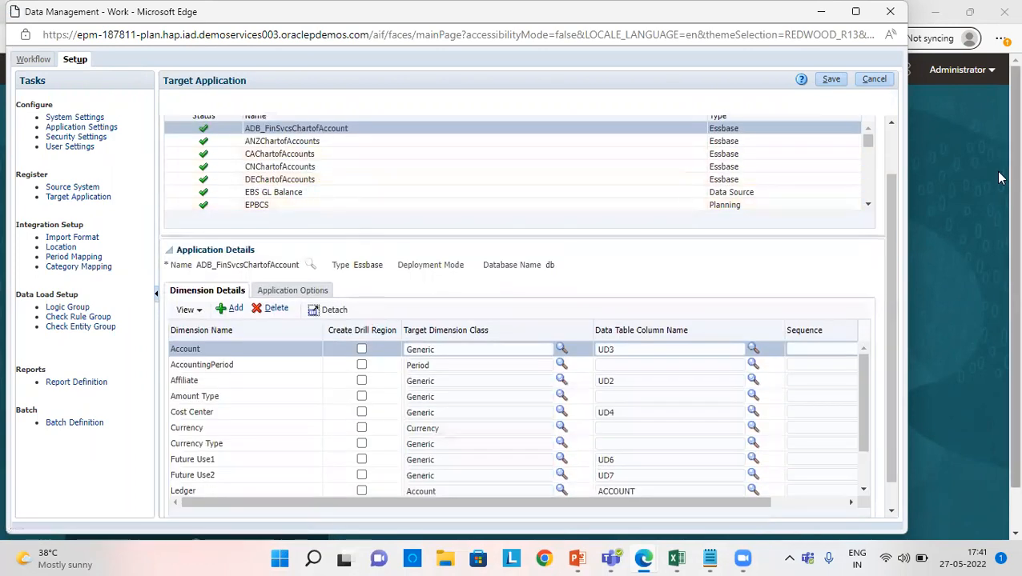
{"action": "left_click", "coordinate": [869, 208]}
{"action": "left_click", "coordinate": [869, 208]}
{"action": "left_click", "coordinate": [869, 207]}
{"action": "left_click", "coordinate": [870, 206]}
{"action": "left_click", "coordinate": [870, 207]}
{"action": "left_click", "coordinate": [869, 207]}
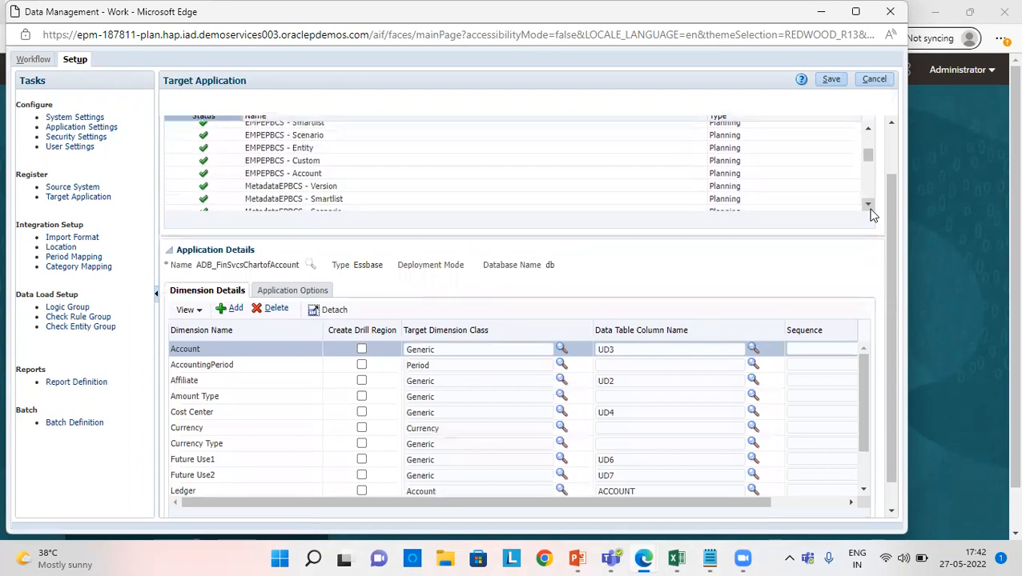
{"action": "left_click_drag", "start_coordinate": [871, 164], "coordinate": [867, 137]}
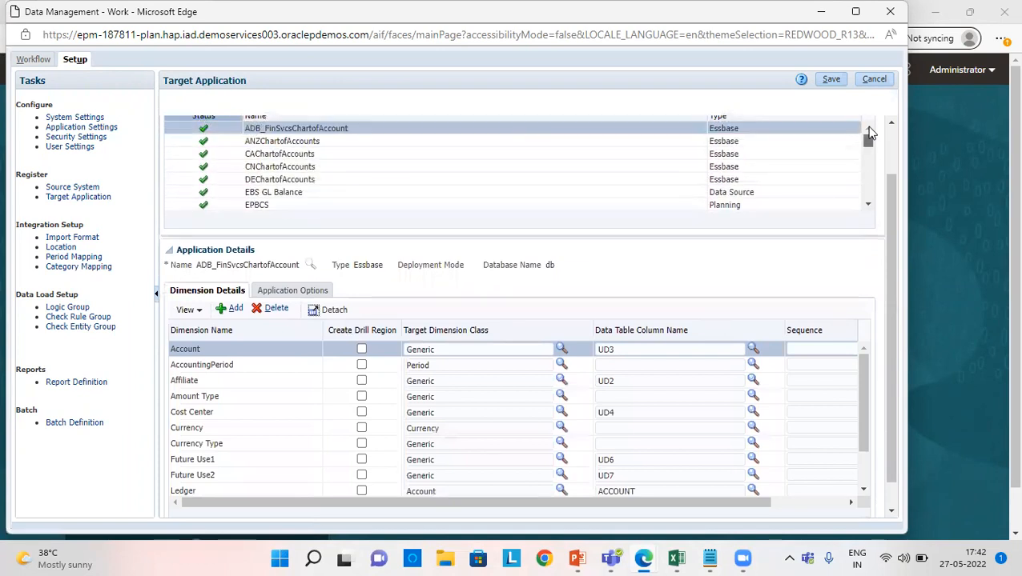
{"action": "left_click", "coordinate": [385, 170]}
{"action": "scroll", "coordinate": [308, 199], "scroll_direction": "down", "scroll_amount": 2}
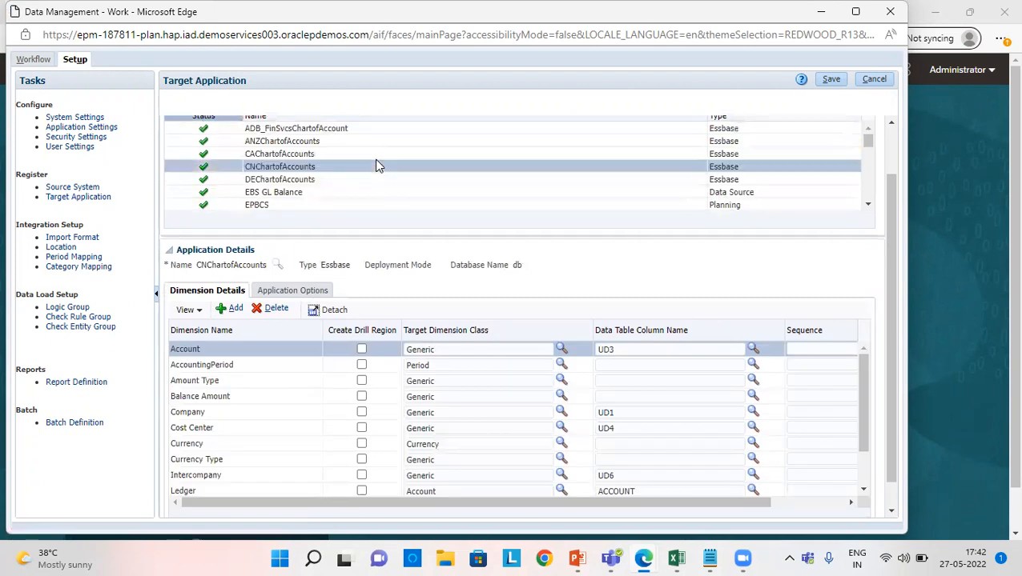
{"action": "scroll", "coordinate": [378, 166], "scroll_direction": "up", "scroll_amount": 5}
{"action": "left_click", "coordinate": [308, 201]}
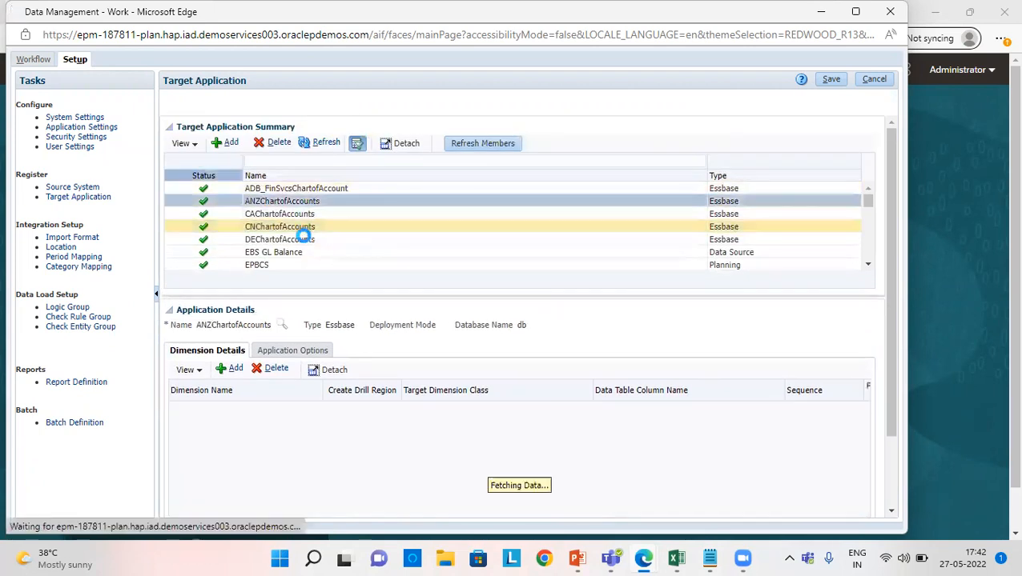
Select the DataLoadEPBCS planning application, review its dimension details, and save the target application.
{"action": "left_click", "coordinate": [867, 264]}
{"action": "left_click", "coordinate": [867, 265]}
{"action": "left_click", "coordinate": [867, 264]}
{"action": "left_click", "coordinate": [867, 264]}
{"action": "left_click", "coordinate": [867, 264]}
{"action": "left_click", "coordinate": [867, 264]}
{"action": "left_click", "coordinate": [867, 264]}
{"action": "left_click", "coordinate": [867, 264]}
{"action": "left_click", "coordinate": [867, 264]}
{"action": "left_click", "coordinate": [317, 232]}
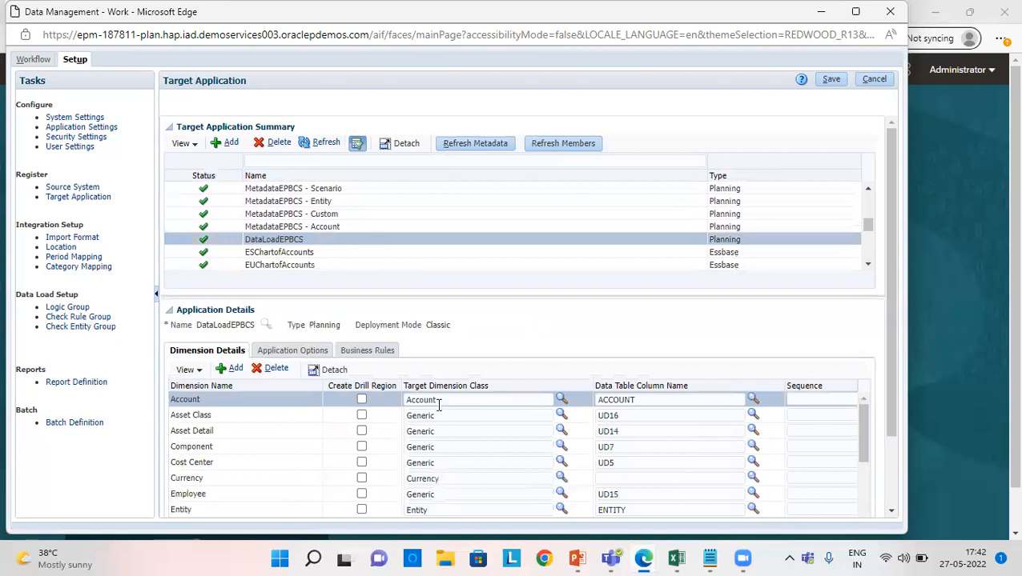
{"action": "left_click_drag", "start_coordinate": [889, 413], "coordinate": [896, 504]}
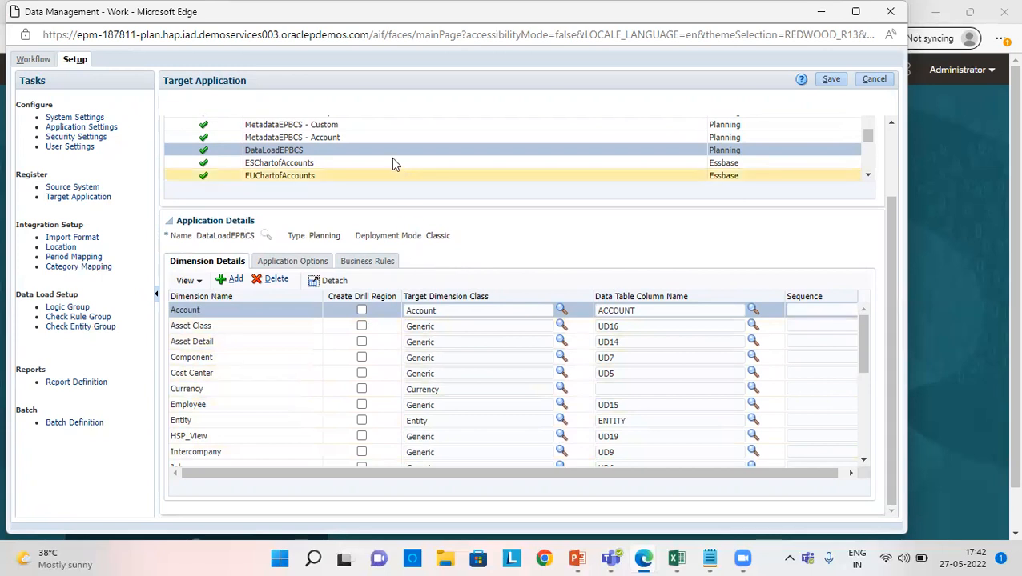
{"action": "left_click", "coordinate": [830, 80]}
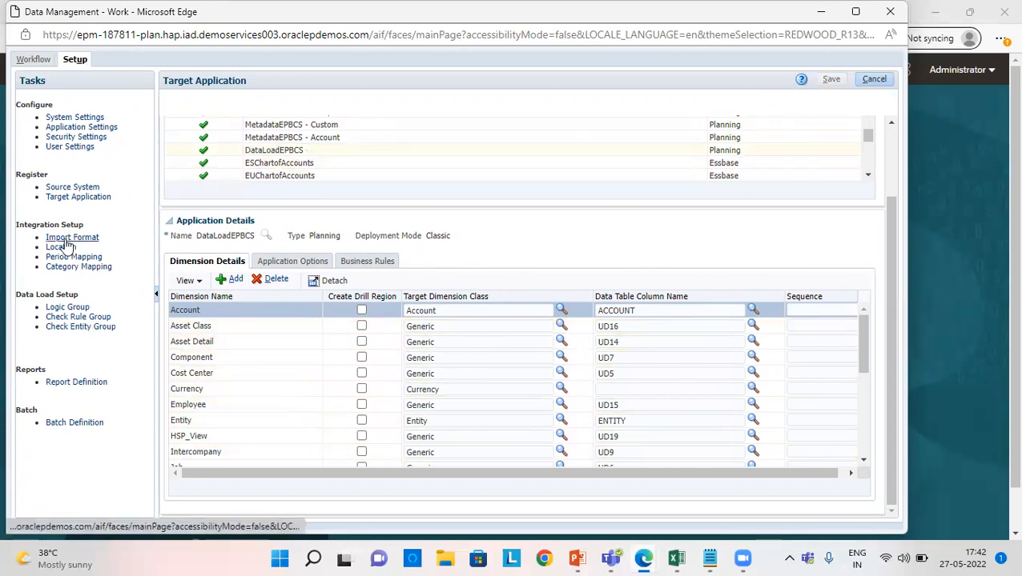
Open the Import Format setup page and view the blank form for a new import format, without creating one.
{"action": "left_click", "coordinate": [64, 237]}
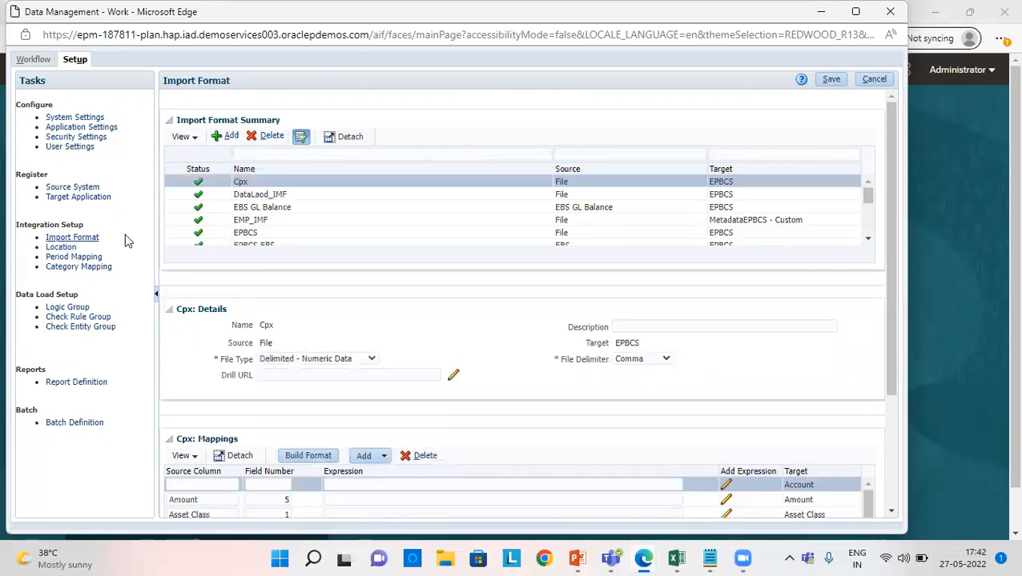
{"action": "left_click", "coordinate": [228, 137]}
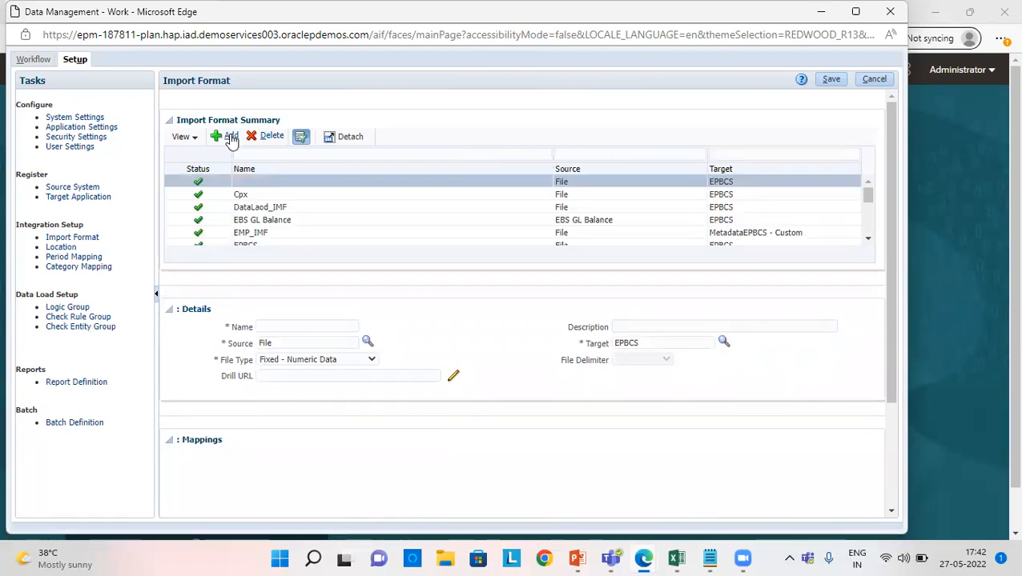
{"action": "left_click", "coordinate": [284, 326]}
{"action": "left_click", "coordinate": [333, 310]}
{"action": "left_click", "coordinate": [284, 362]}
{"action": "left_click", "coordinate": [284, 367]}
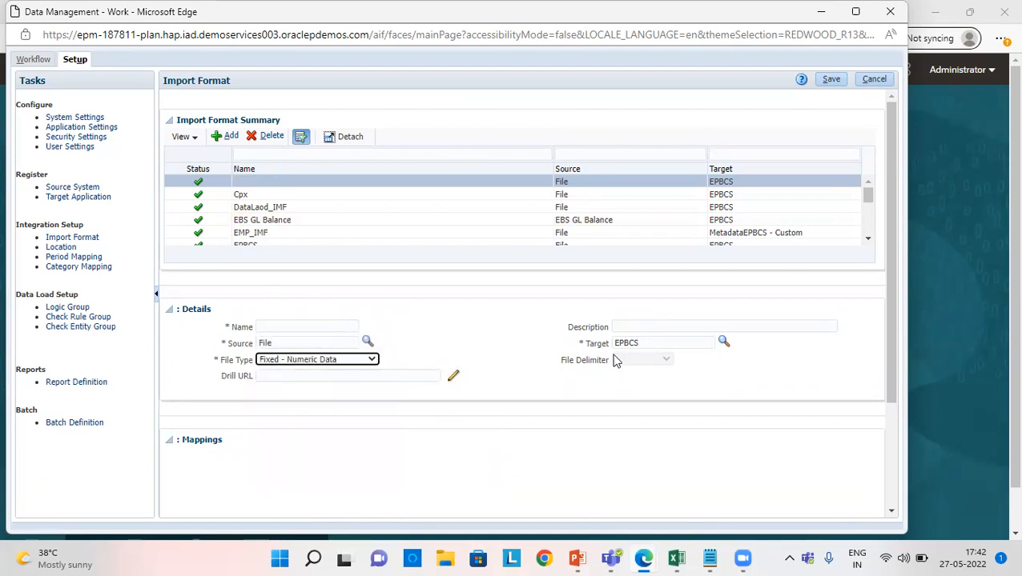
{"action": "left_click", "coordinate": [865, 84]}
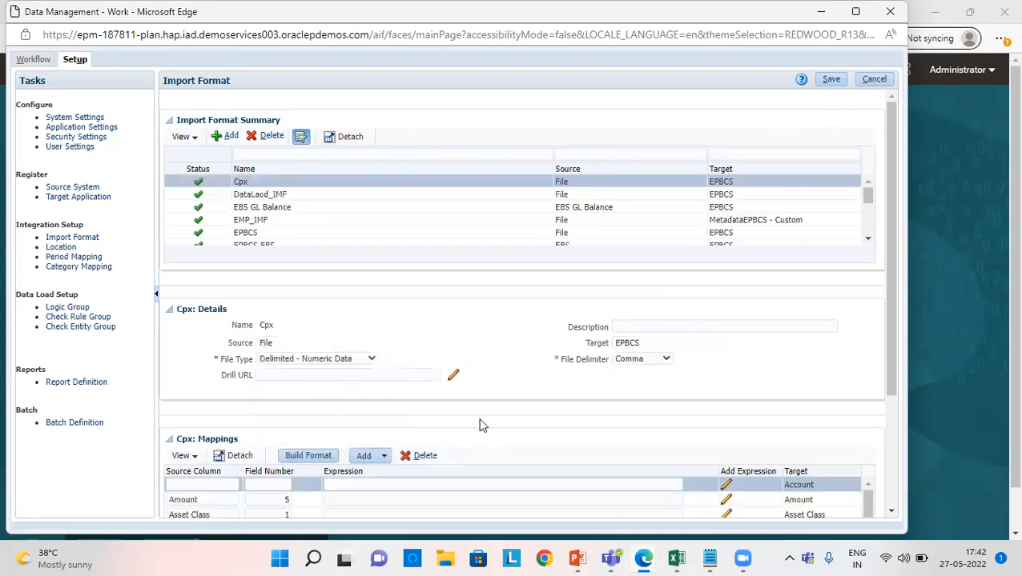
Select the DataLaod_IMF import format, review its source column mappings, and save it.
{"action": "scroll", "coordinate": [479, 425], "scroll_direction": "down", "scroll_amount": 1}
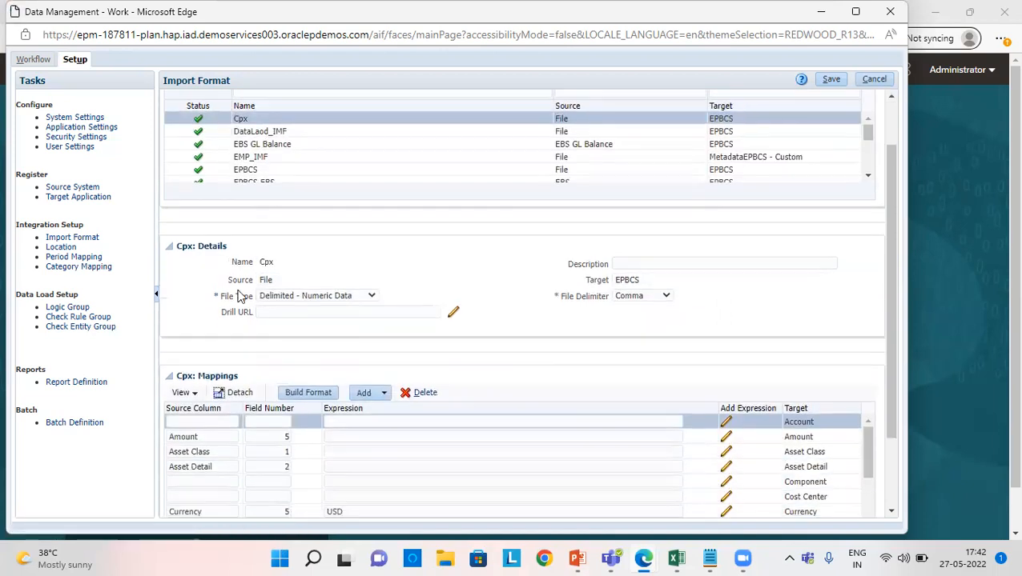
{"action": "left_click", "coordinate": [306, 132]}
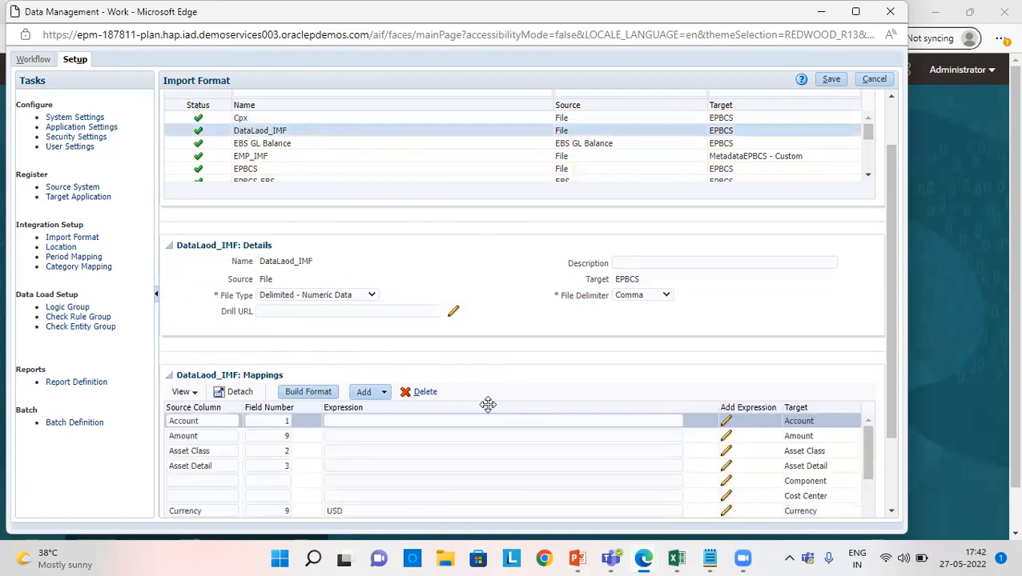
{"action": "scroll", "coordinate": [561, 396], "scroll_direction": "down", "scroll_amount": 1}
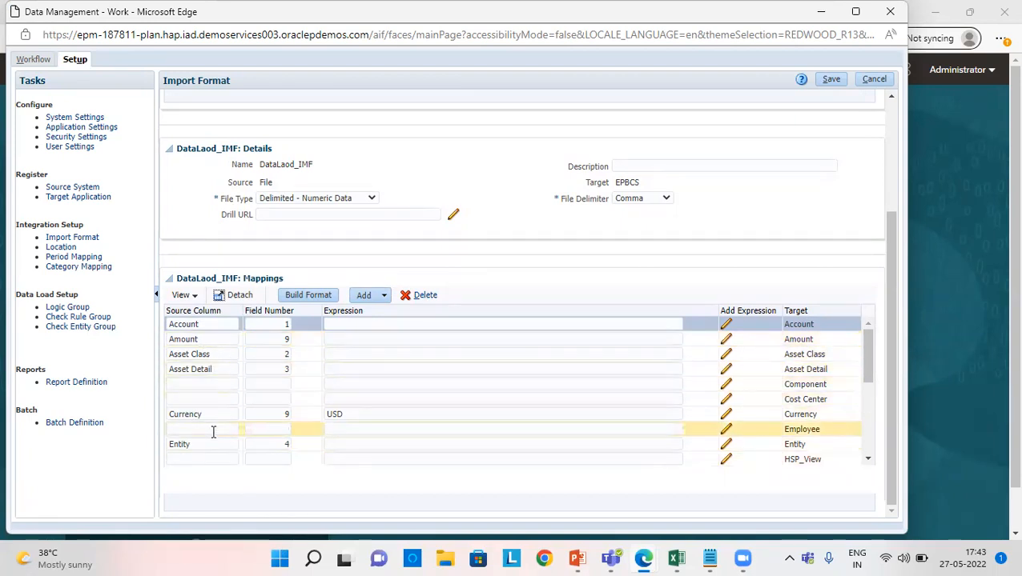
{"action": "scroll", "coordinate": [536, 262], "scroll_direction": "up", "scroll_amount": 3}
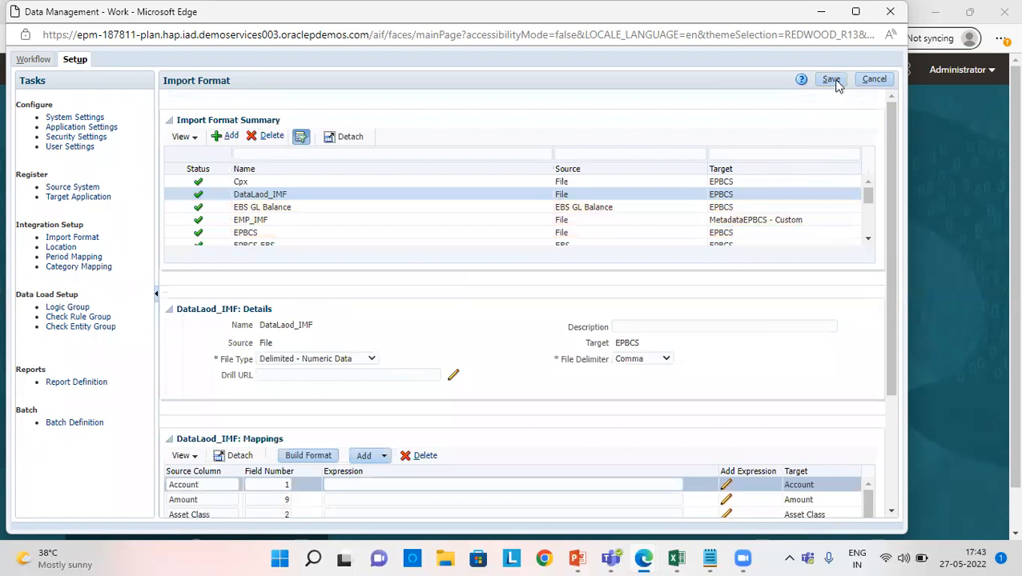
{"action": "left_click", "coordinate": [834, 81]}
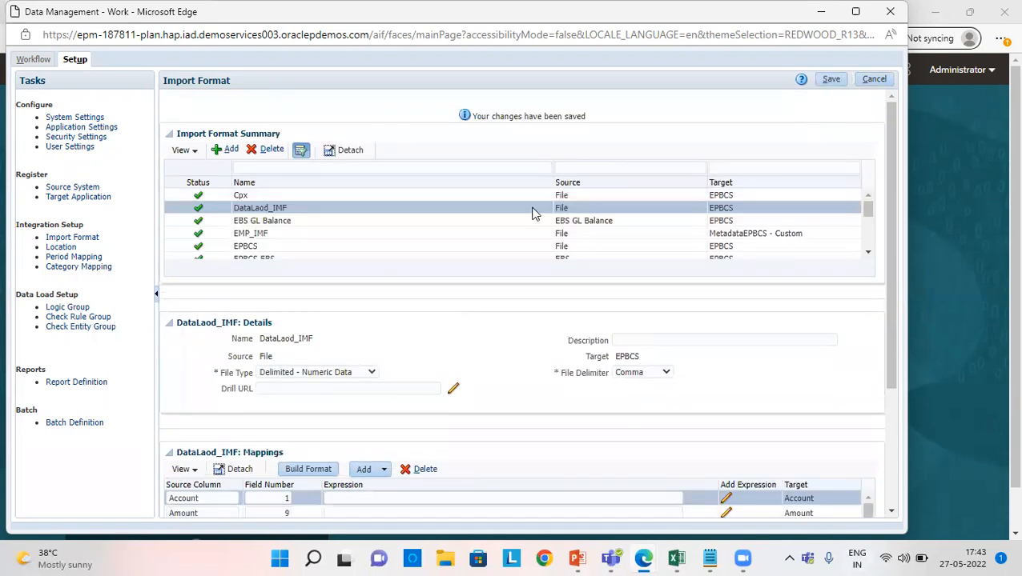
Open the Location setup page and view the blank form for a new location, without creating one.
{"action": "left_click", "coordinate": [50, 246]}
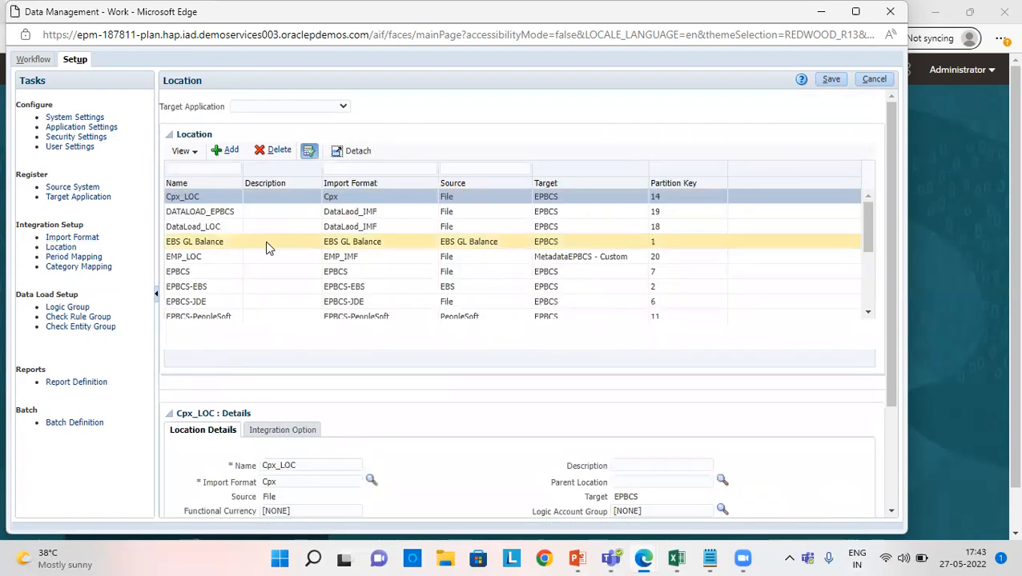
{"action": "left_click", "coordinate": [215, 229]}
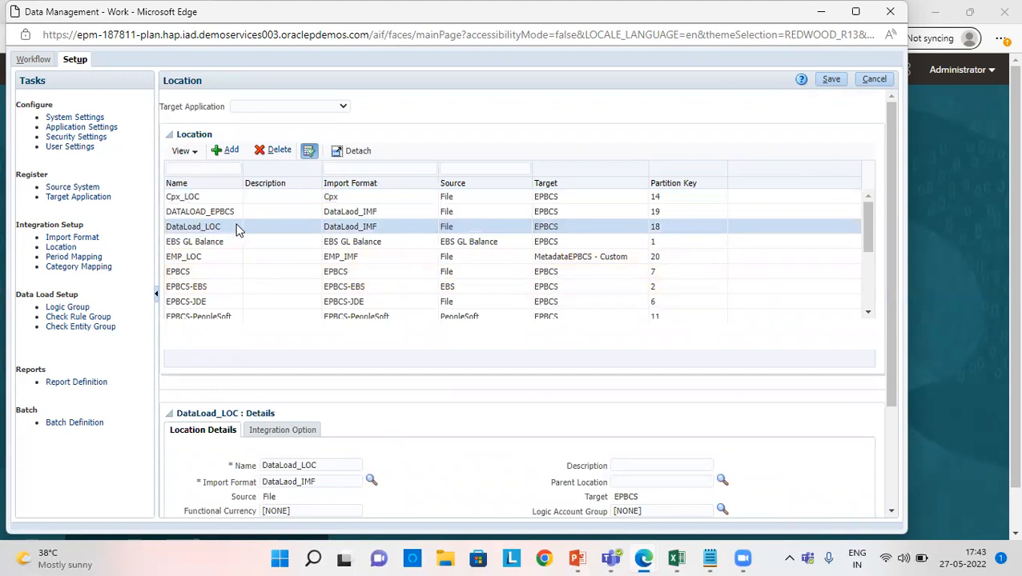
{"action": "left_click", "coordinate": [230, 154]}
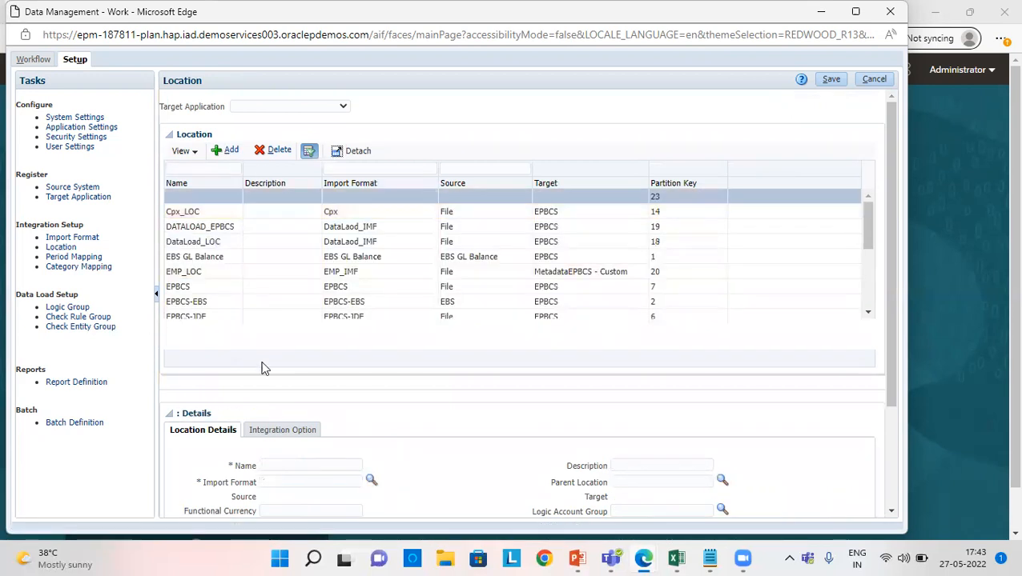
{"action": "scroll", "coordinate": [391, 372], "scroll_direction": "down", "scroll_amount": 3}
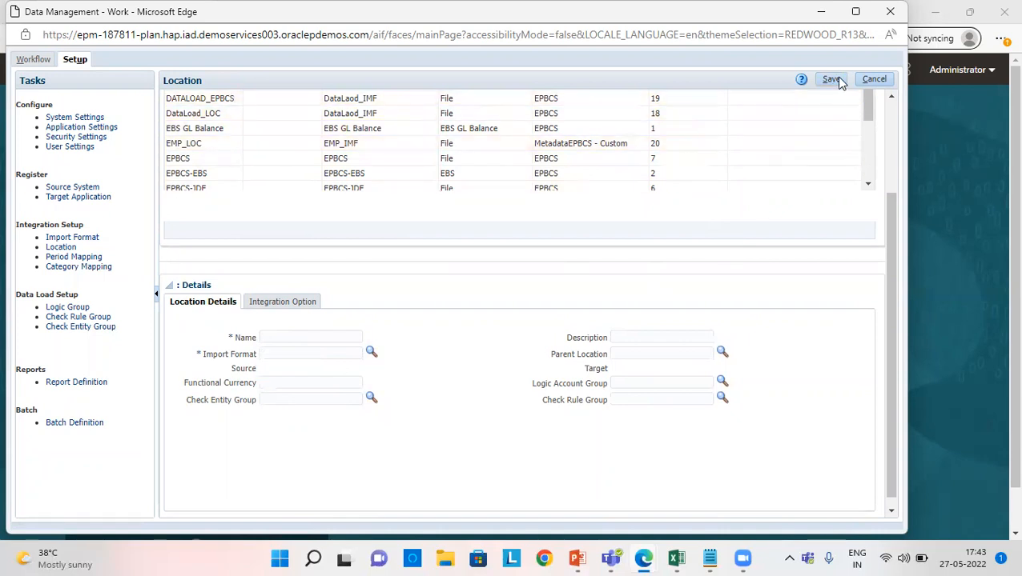
{"action": "left_click", "coordinate": [873, 79]}
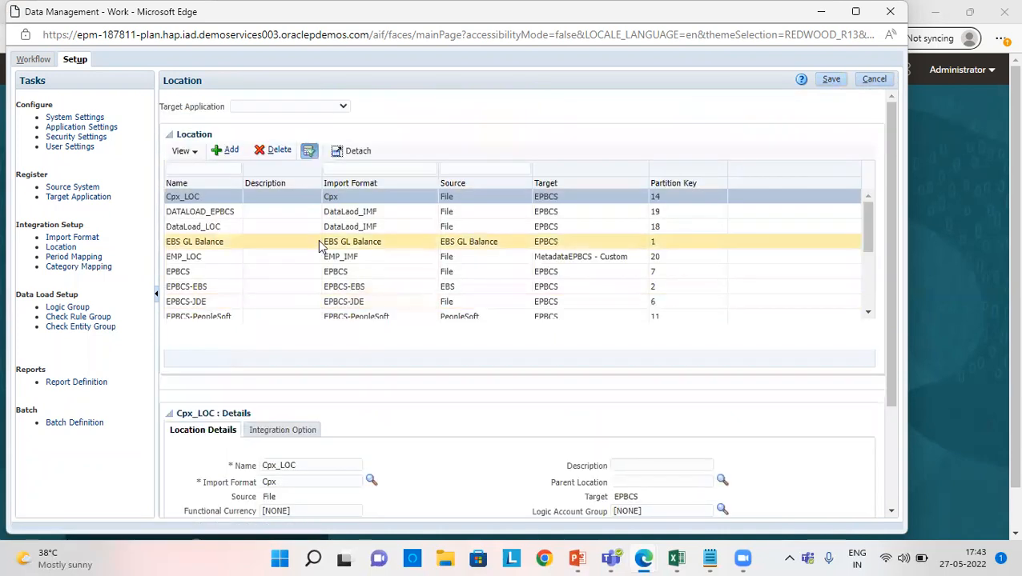
Select the DATALOAD_EPBCS location and review its location details.
{"action": "left_click", "coordinate": [324, 211]}
{"action": "scroll", "coordinate": [398, 368], "scroll_direction": "down", "scroll_amount": 2}
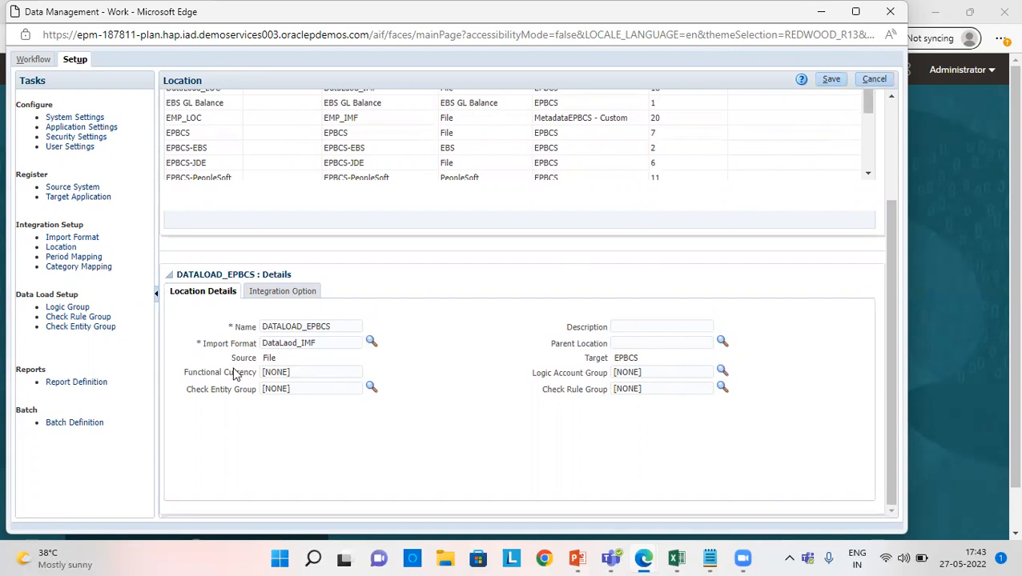
{"action": "scroll", "coordinate": [380, 298], "scroll_direction": "up", "scroll_amount": 2}
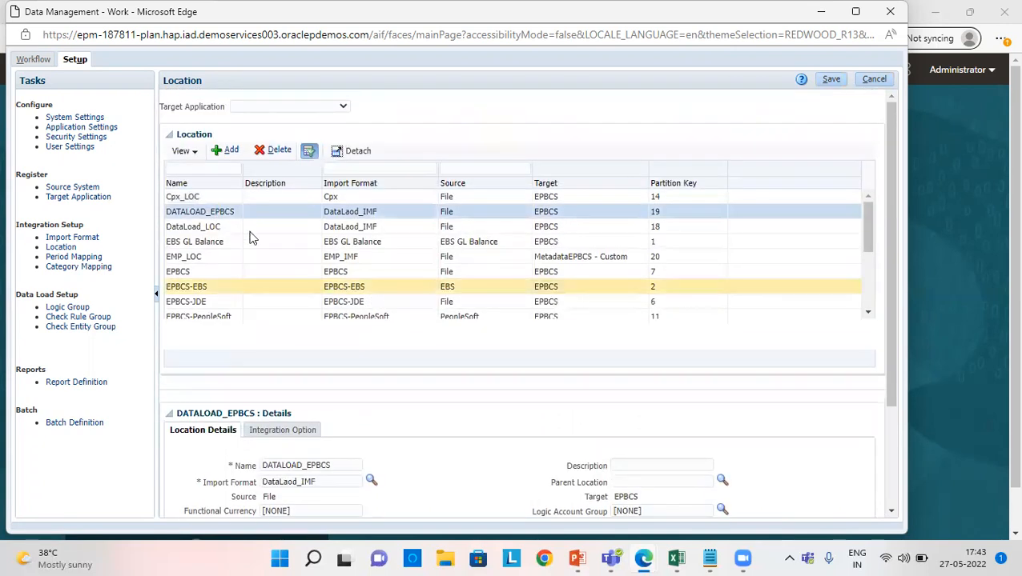
Look through the global period mappings and the global category mappings.
{"action": "left_click", "coordinate": [80, 257]}
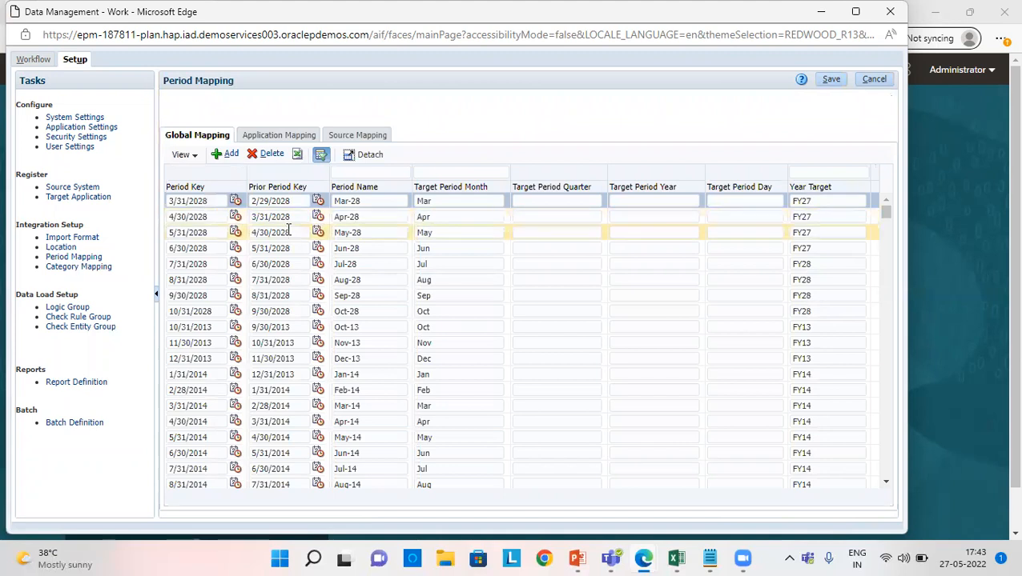
{"action": "scroll", "coordinate": [387, 294], "scroll_direction": "down", "scroll_amount": 1}
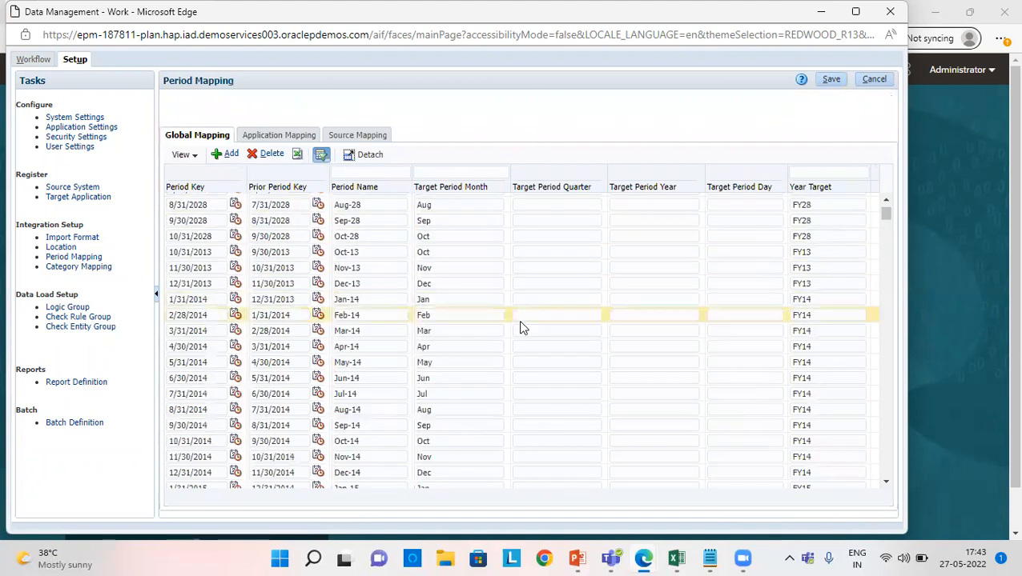
{"action": "scroll", "coordinate": [513, 327], "scroll_direction": "up", "scroll_amount": 1}
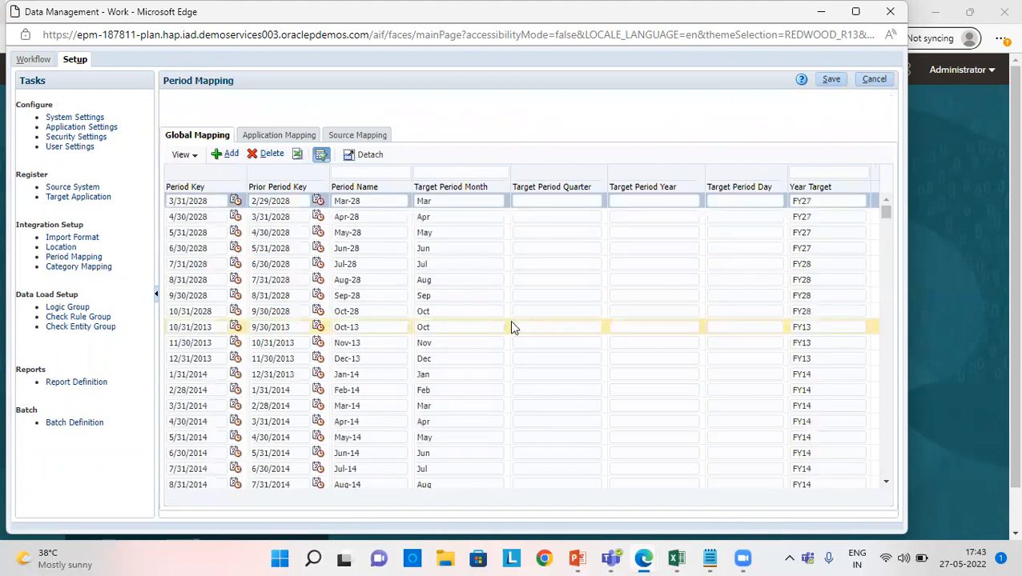
{"action": "left_click", "coordinate": [80, 267]}
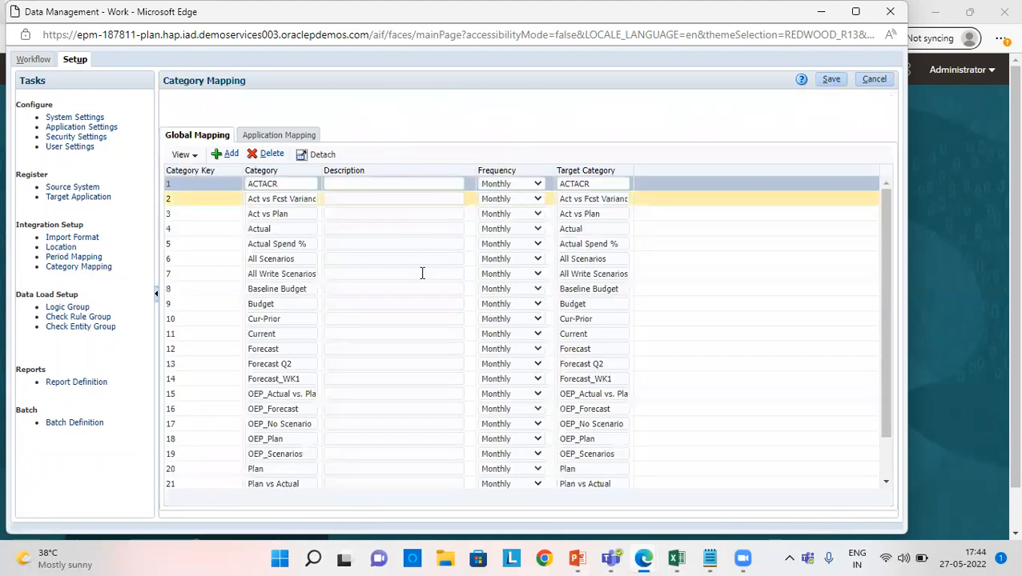
{"action": "scroll", "coordinate": [422, 274], "scroll_direction": "down", "scroll_amount": 1}
{"action": "scroll", "coordinate": [422, 298], "scroll_direction": "up", "scroll_amount": 1}
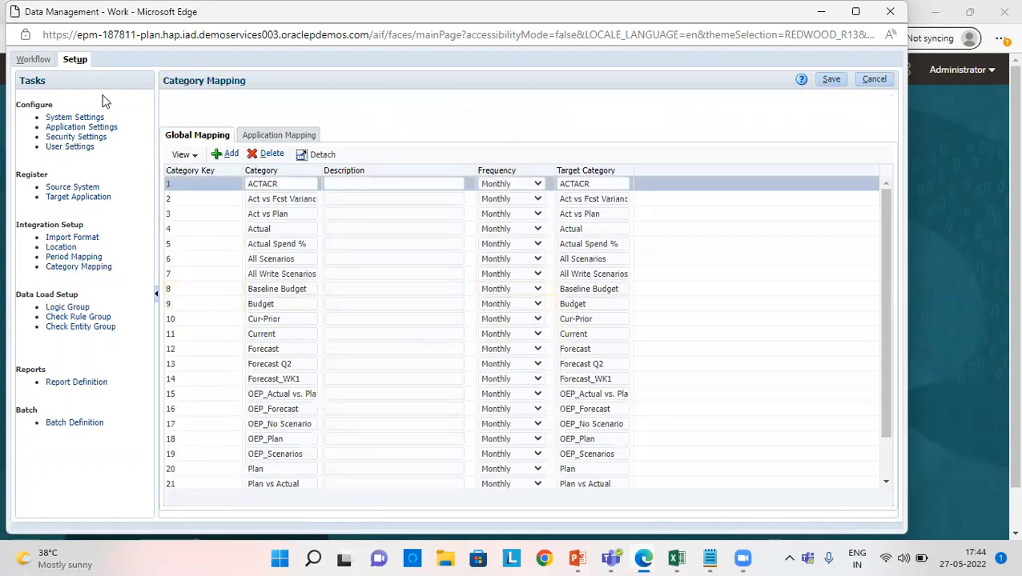
Open Data Load Mapping and set the point of view's location to DATALOAD_EPBCS and its period to Jan-22.
{"action": "left_click", "coordinate": [33, 61]}
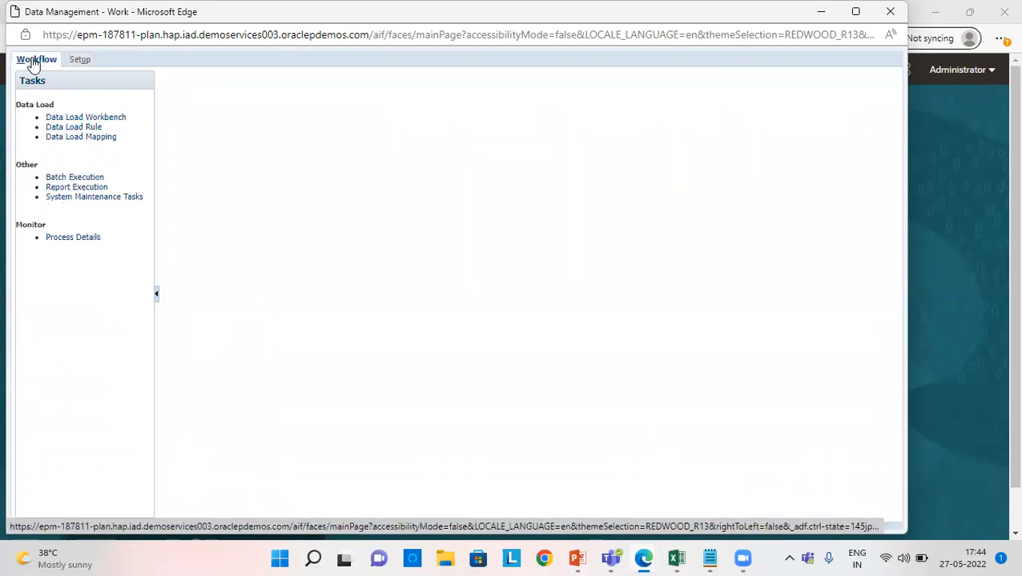
{"action": "left_click", "coordinate": [91, 136]}
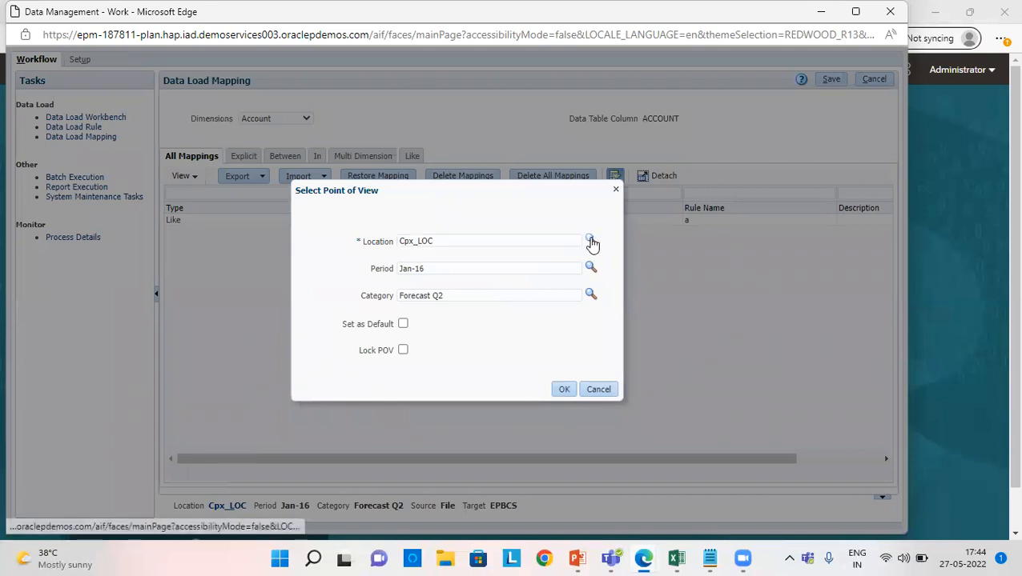
{"action": "left_click", "coordinate": [590, 239]}
{"action": "left_click", "coordinate": [554, 195]}
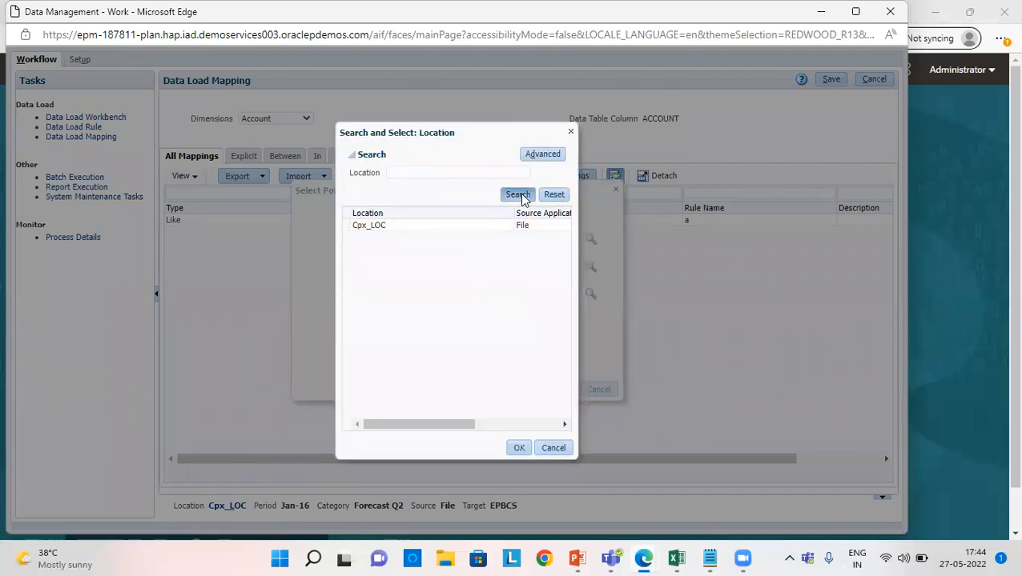
{"action": "left_click", "coordinate": [517, 195]}
{"action": "left_click", "coordinate": [398, 236]}
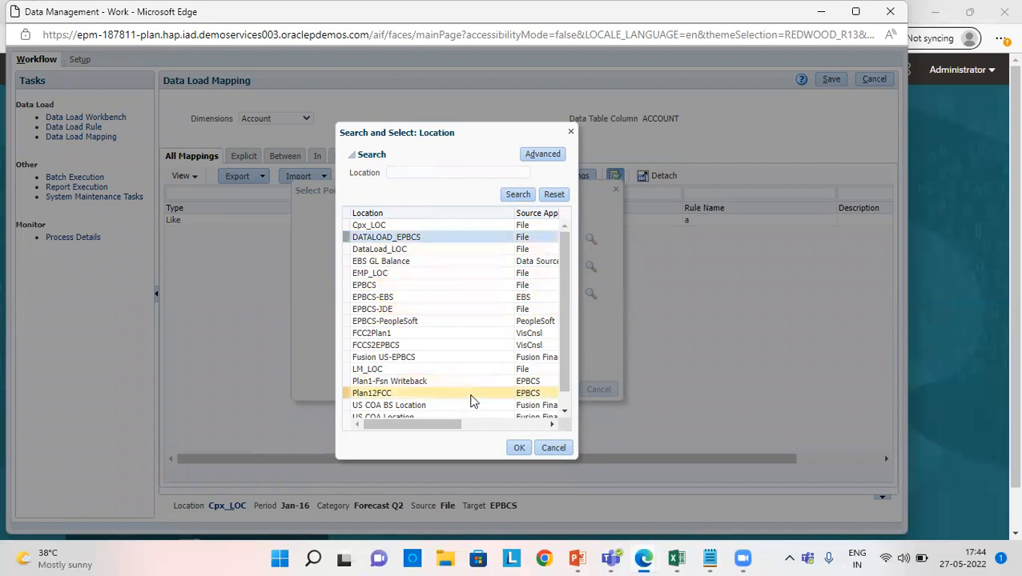
{"action": "left_click", "coordinate": [518, 448]}
{"action": "left_click", "coordinate": [487, 271]}
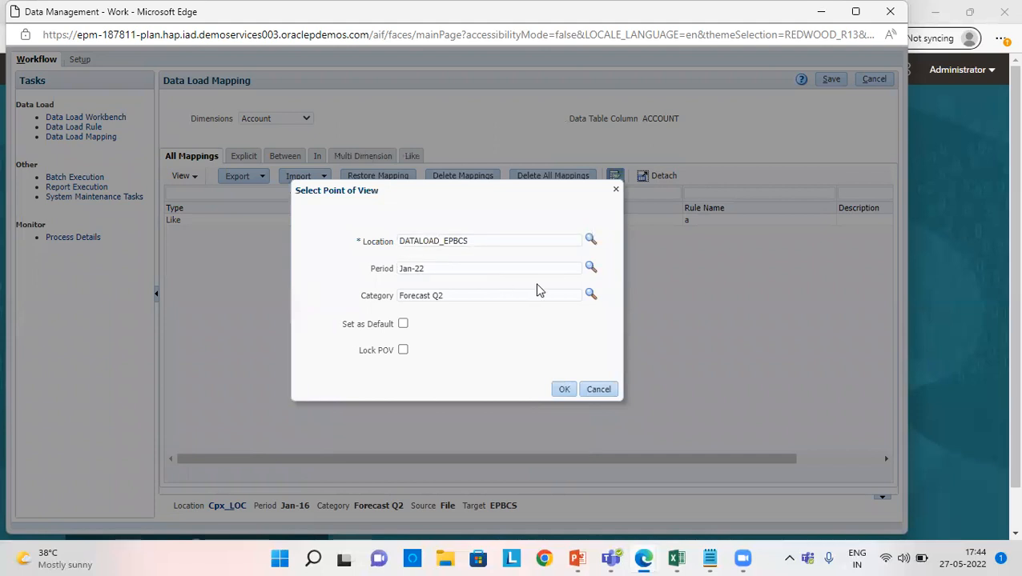
Try to change the point of view's category to OEP_Plan.
{"action": "left_click", "coordinate": [590, 295]}
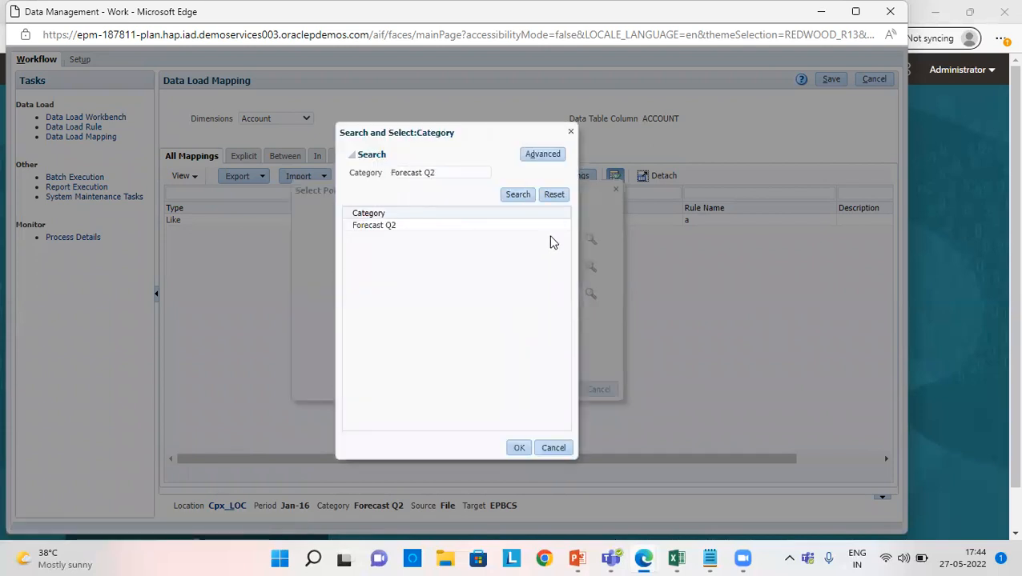
{"action": "left_click", "coordinate": [554, 197]}
{"action": "left_click", "coordinate": [517, 195]}
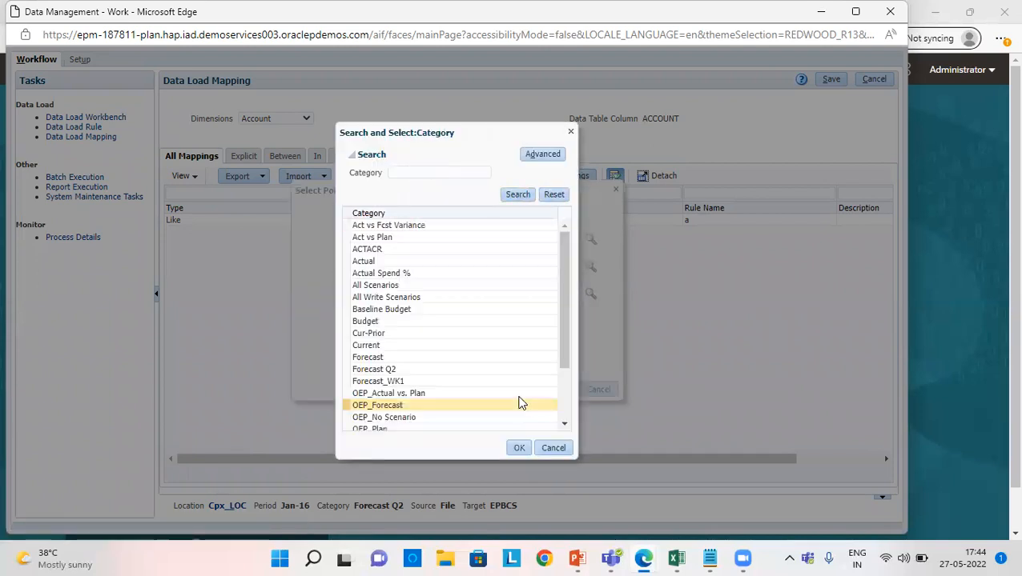
{"action": "left_click", "coordinate": [385, 426]}
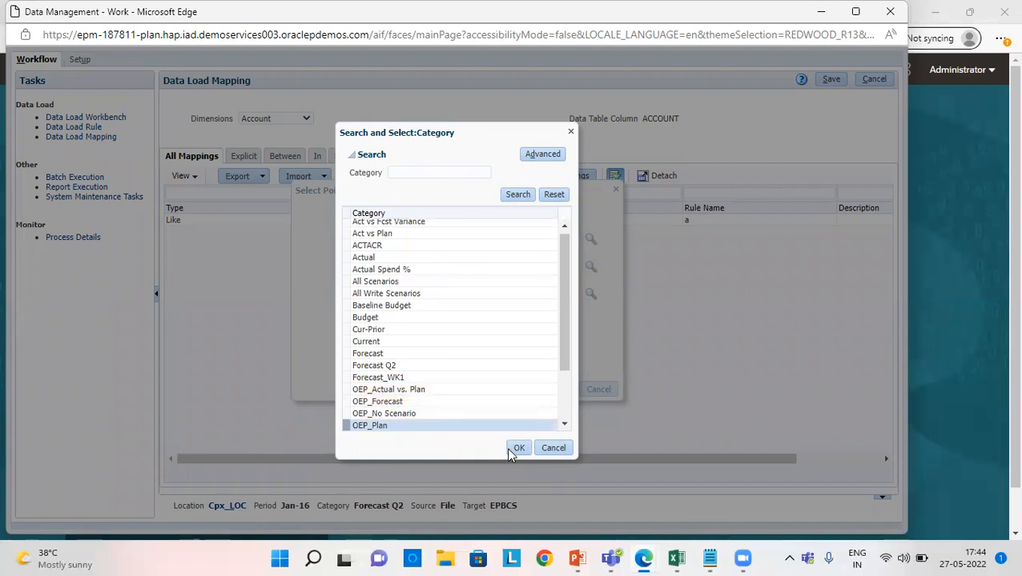
{"action": "left_click", "coordinate": [519, 447]}
Set the category to OEP_Plan and apply the new point of view to the data load mapping.
{"action": "left_click", "coordinate": [591, 294]}
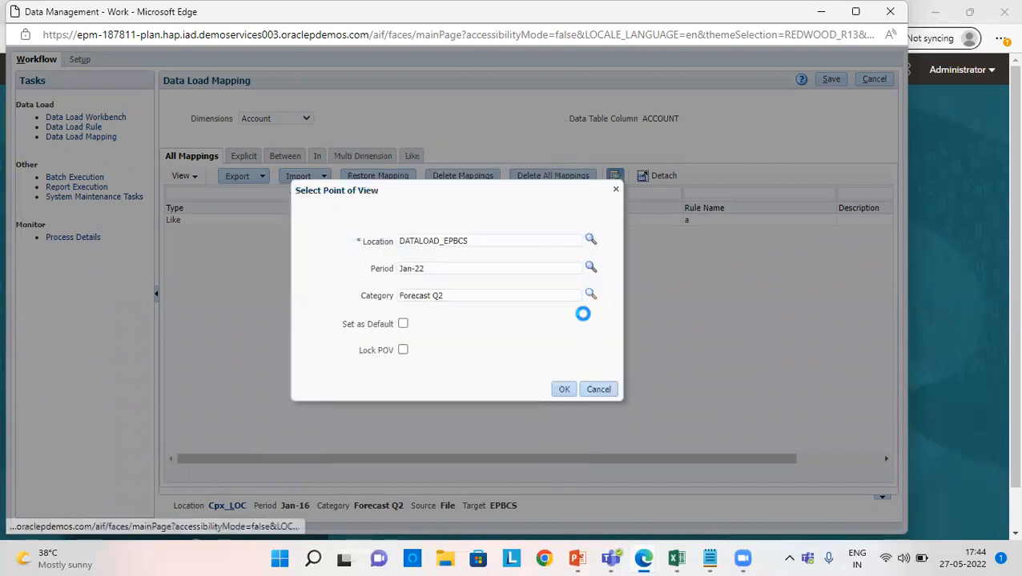
{"action": "left_click", "coordinate": [554, 194]}
{"action": "left_click", "coordinate": [518, 195]}
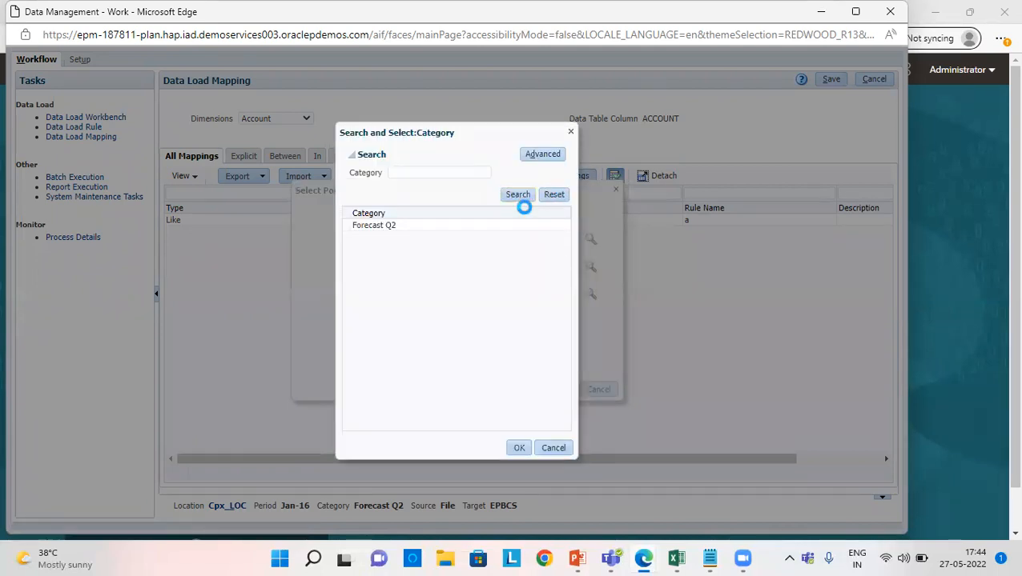
{"action": "scroll", "coordinate": [464, 312], "scroll_direction": "down", "scroll_amount": 3}
{"action": "left_click", "coordinate": [448, 353]}
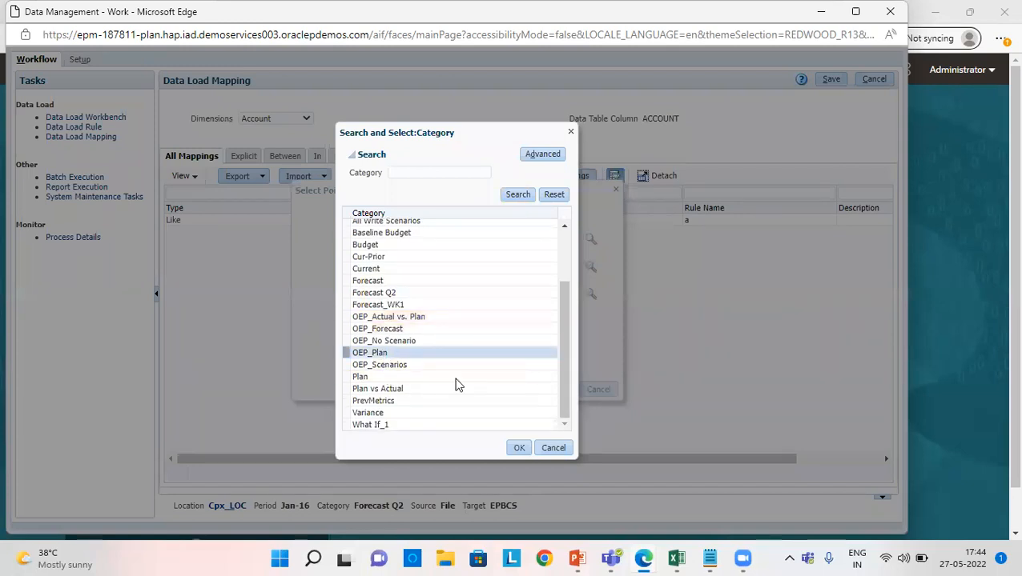
{"action": "left_click", "coordinate": [518, 448]}
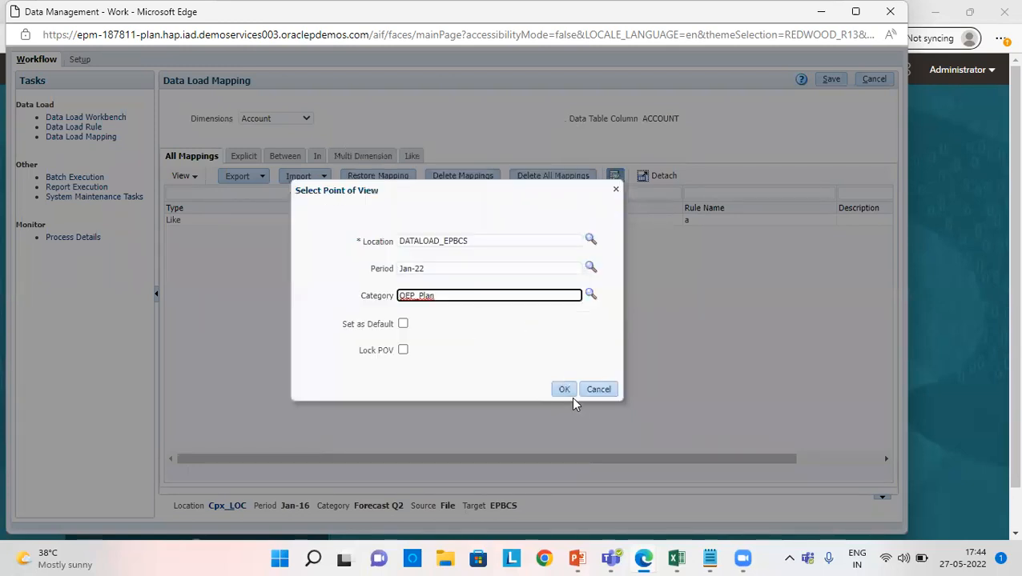
{"action": "left_click", "coordinate": [565, 390]}
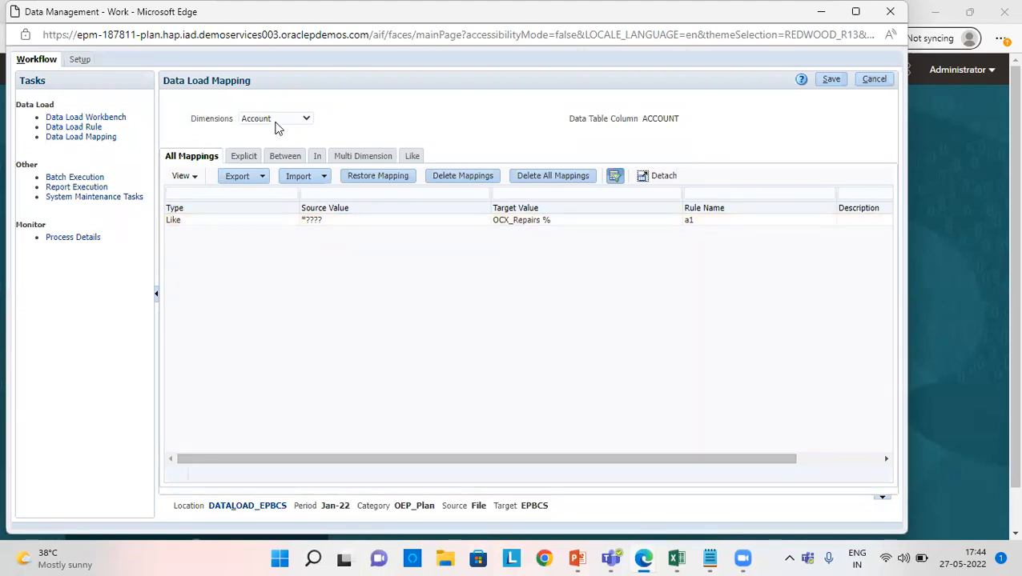
Examine the Like mapping of the Account dimension and the list of dimensions available for mapping.
{"action": "left_click", "coordinate": [310, 219]}
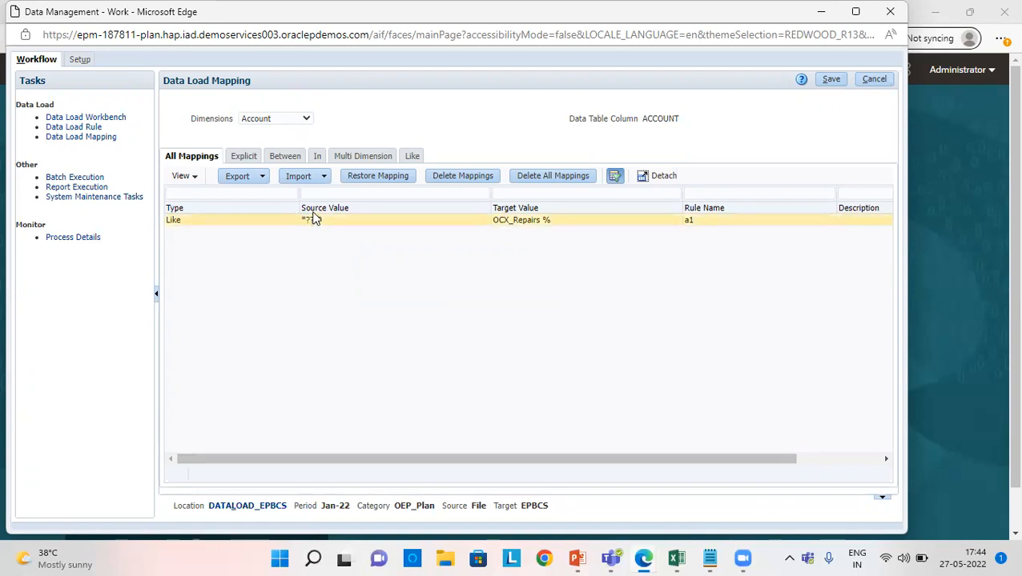
{"action": "left_click", "coordinate": [281, 120]}
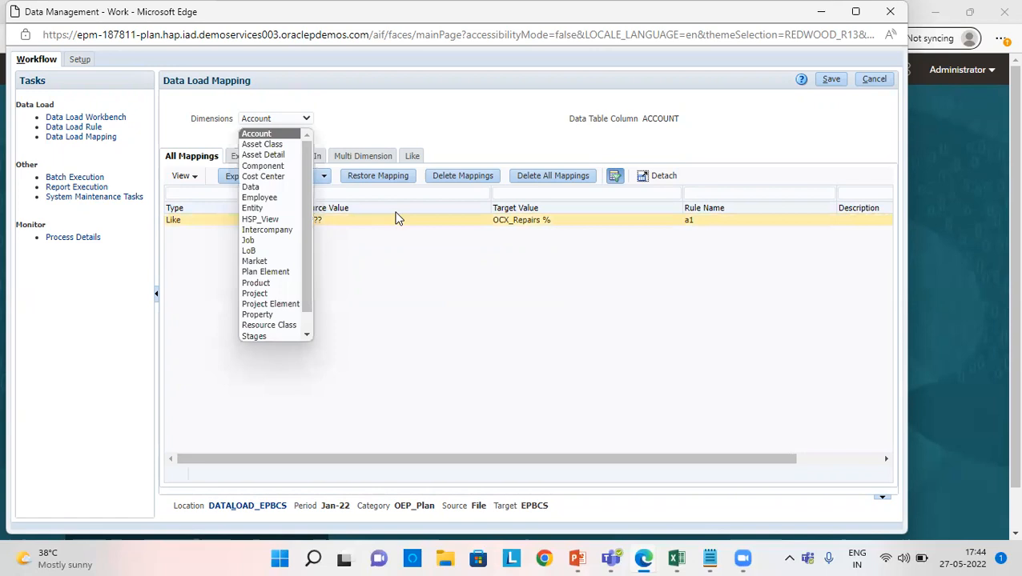
{"action": "left_click", "coordinate": [393, 260]}
Switch to the Expression MappingCapex notes in Notepad and examine the _S01 and _S02 source suffixes for the Account mapping.
{"action": "left_click", "coordinate": [710, 558]}
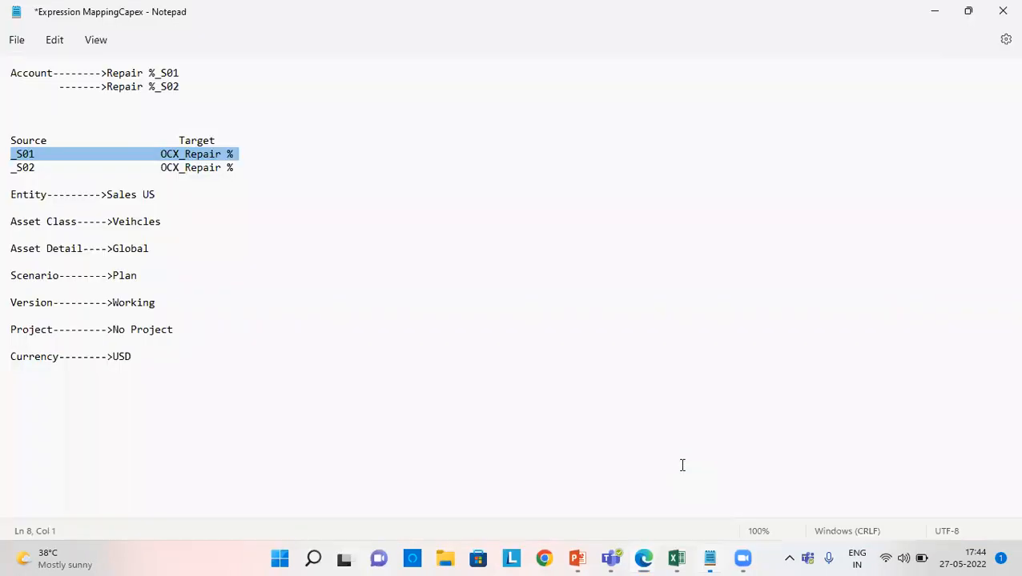
{"action": "left_click", "coordinate": [38, 167]}
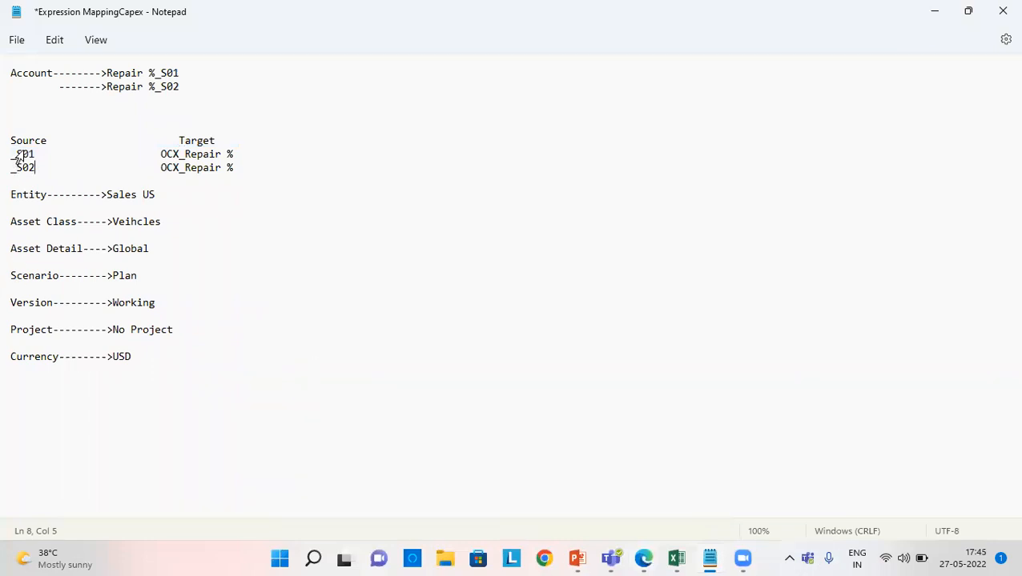
{"action": "left_click_drag", "start_coordinate": [12, 153], "coordinate": [42, 154]}
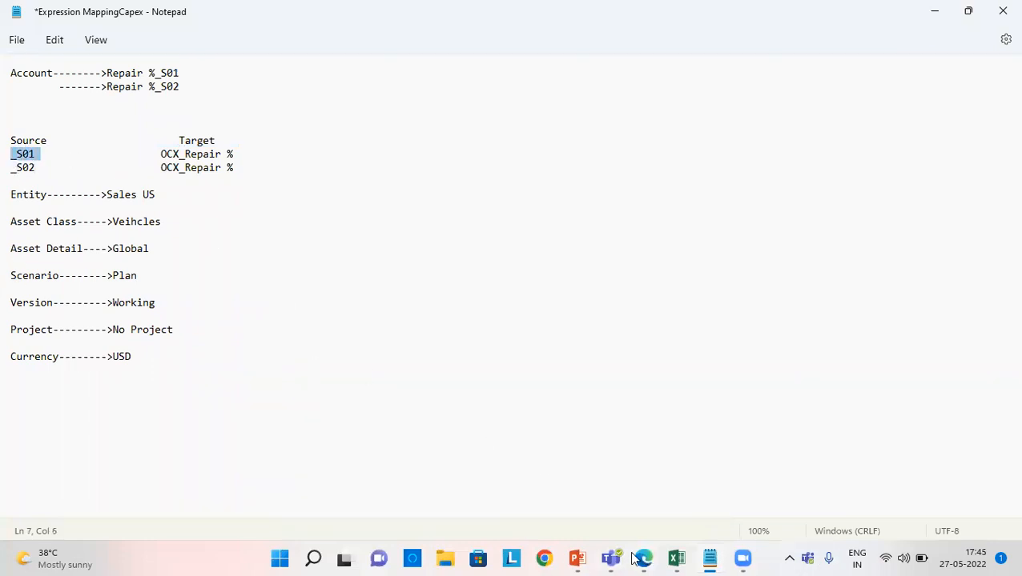
Switch back to Data Management in Edge and examine the wildcard source value of the Account mapping rule.
{"action": "mouse_move", "coordinate": [643, 558]}
{"action": "left_click", "coordinate": [667, 493]}
{"action": "left_click", "coordinate": [318, 220]}
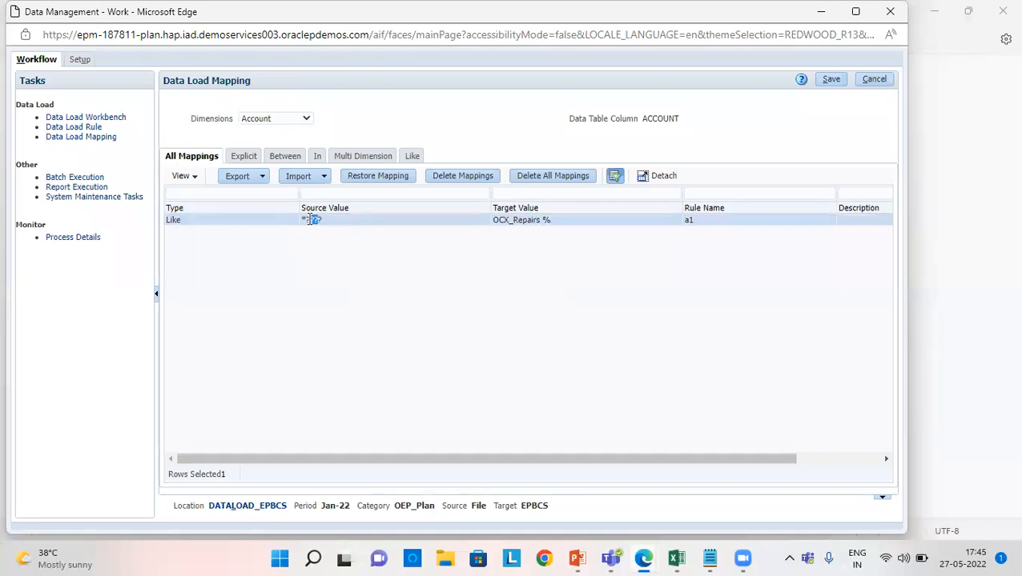
{"action": "left_click_drag", "start_coordinate": [319, 220], "coordinate": [305, 221]}
View the data load mappings of the Asset Class and Job dimensions.
{"action": "left_click", "coordinate": [272, 118]}
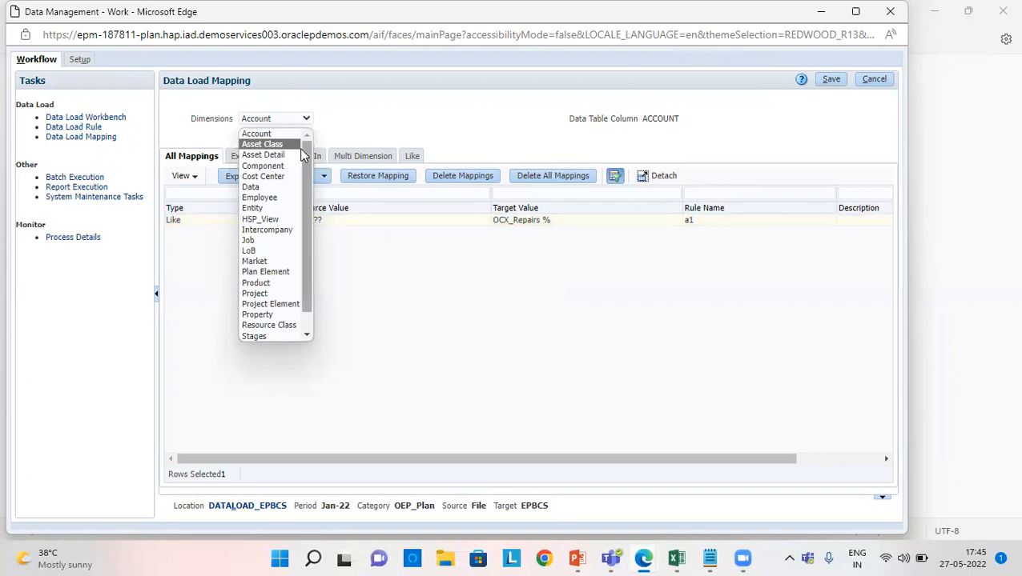
{"action": "left_click", "coordinate": [282, 149]}
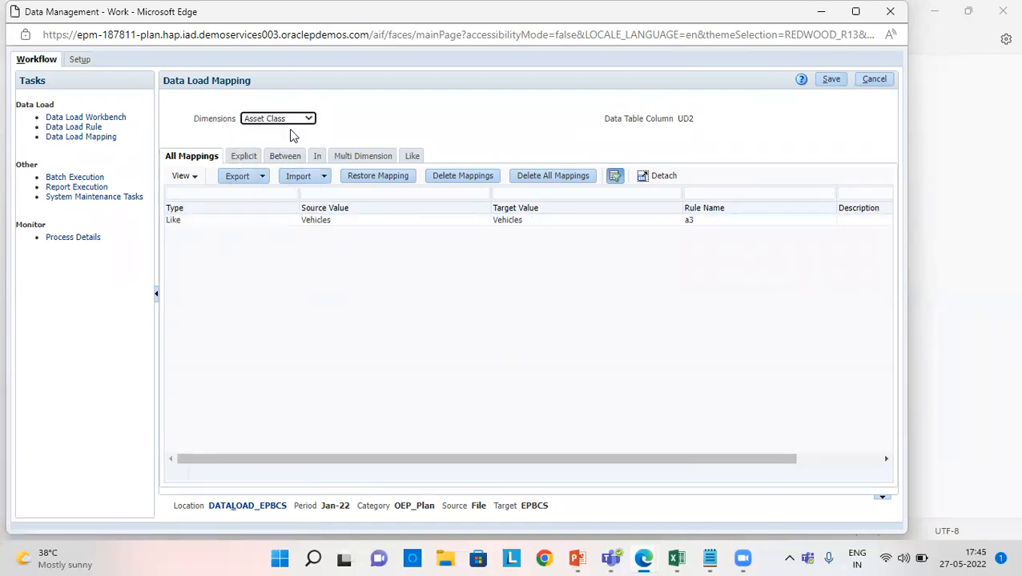
{"action": "left_click", "coordinate": [292, 120]}
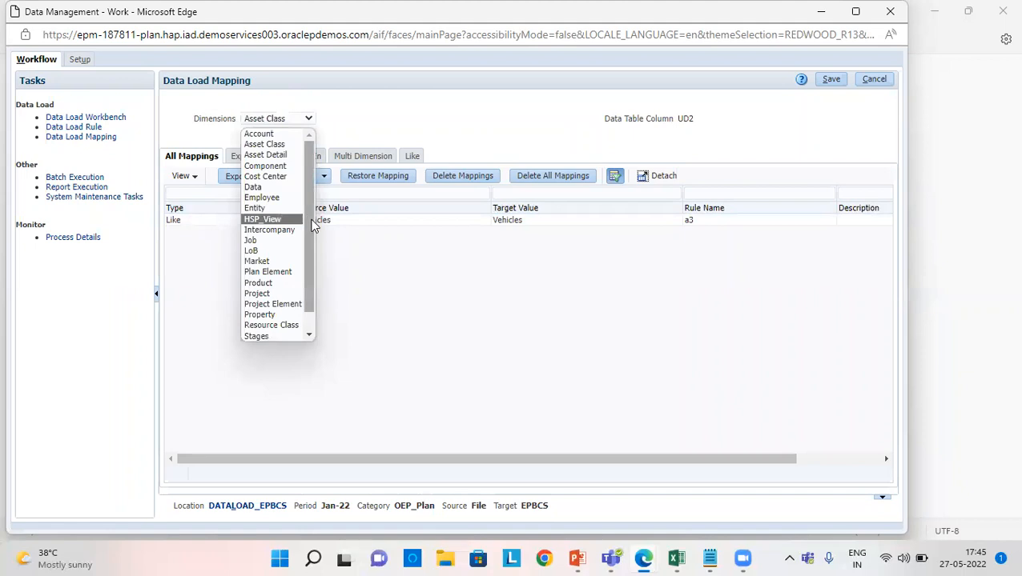
{"action": "left_click", "coordinate": [272, 240]}
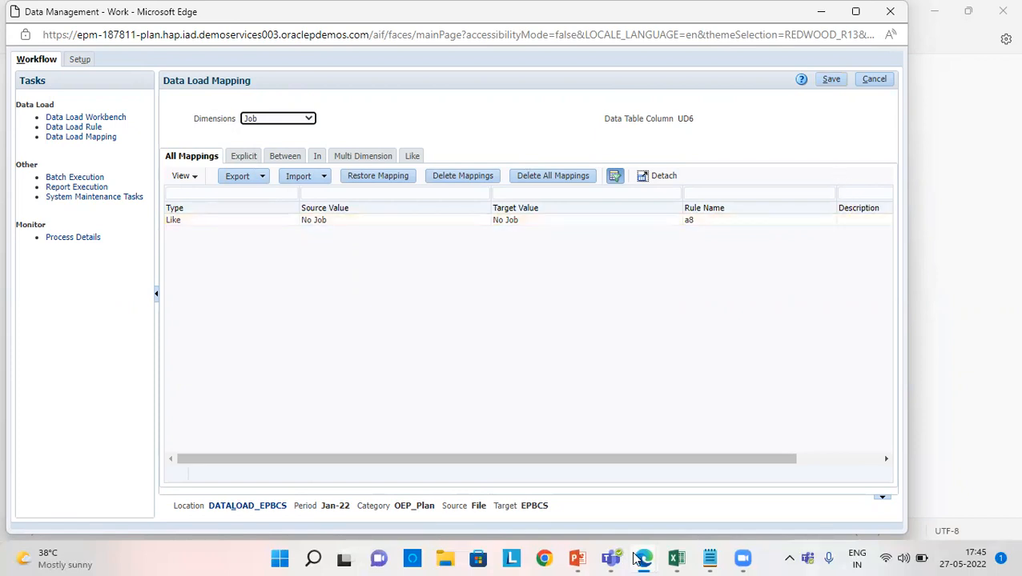
Save the Job dimension's data load mapping and open the data load rules.
{"action": "left_click", "coordinate": [827, 83]}
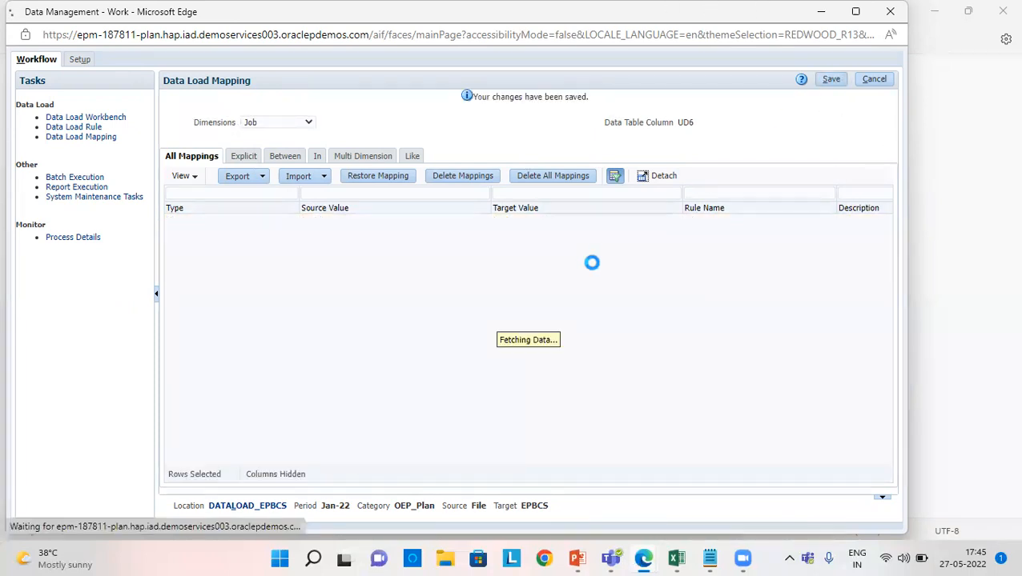
{"action": "left_click", "coordinate": [74, 127]}
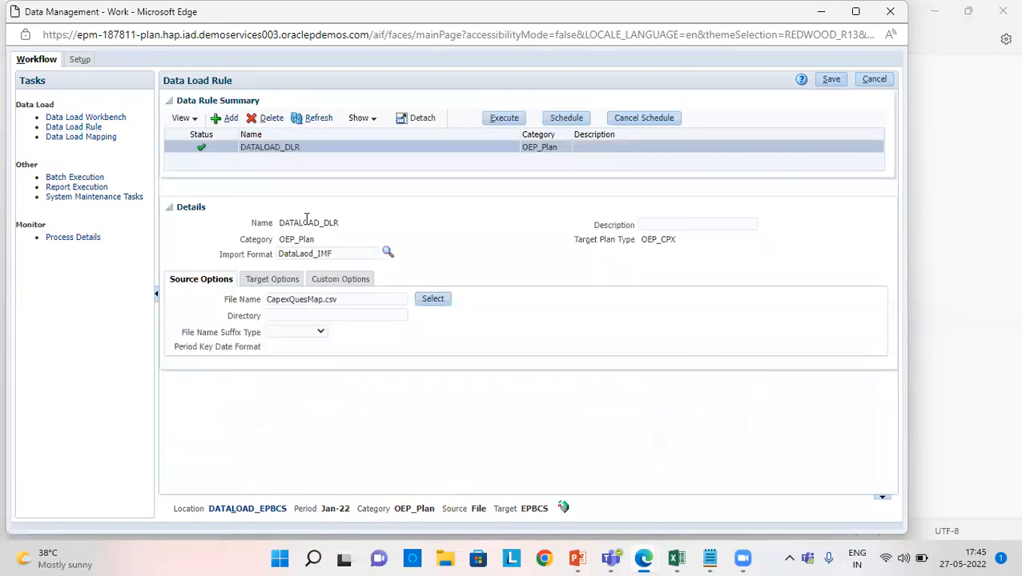
{"action": "left_click", "coordinate": [228, 120]}
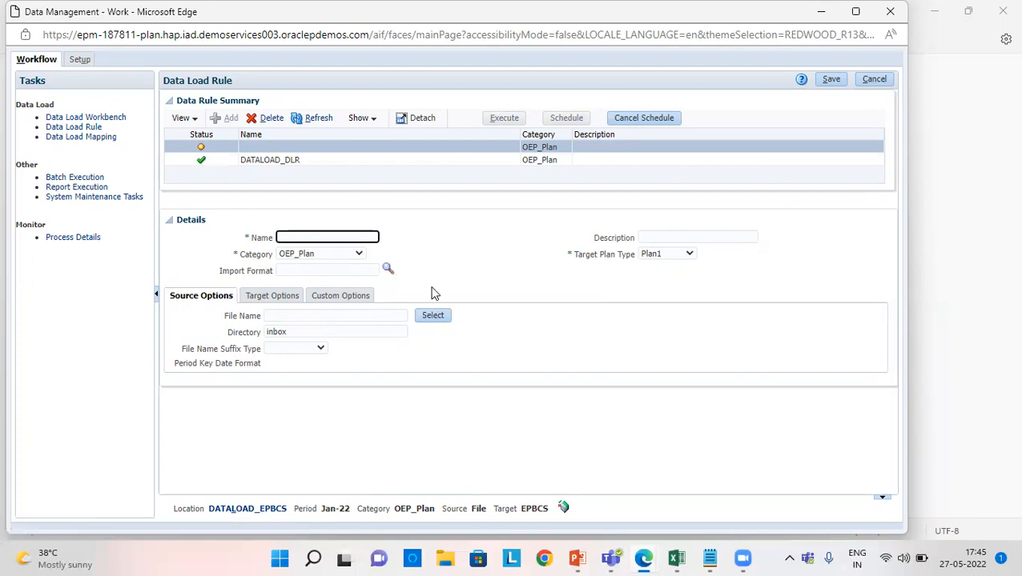
{"action": "left_click", "coordinate": [433, 317]}
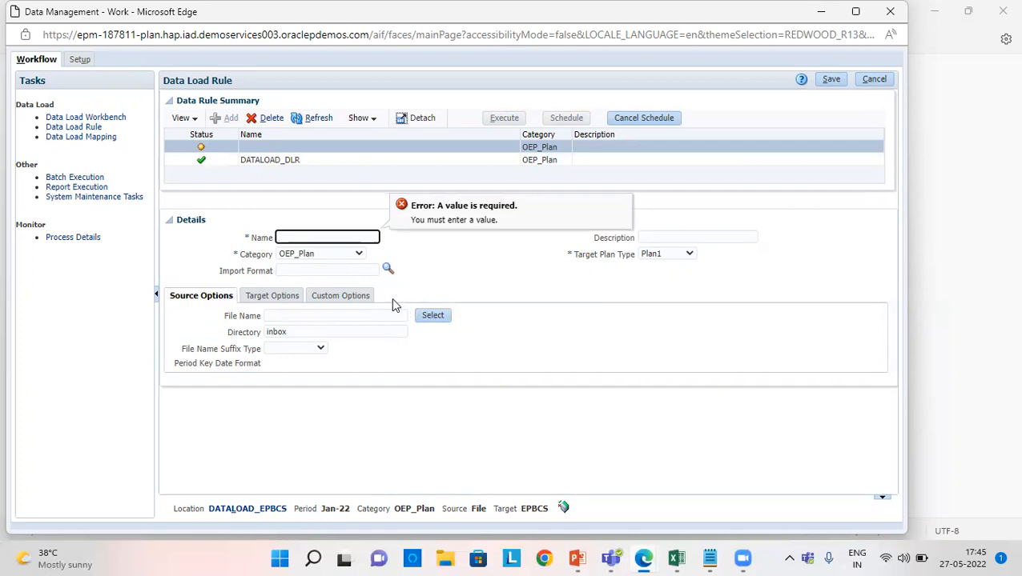
{"action": "left_click", "coordinate": [858, 84]}
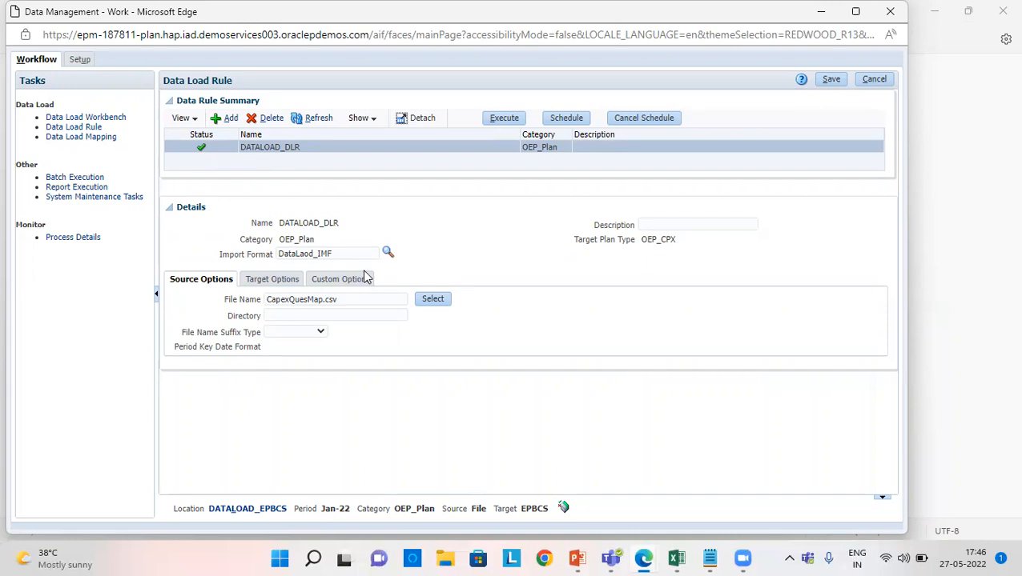
Save the DATALOAD_DLR rule and examine its execution options for export, start and end period, and import mode without running it.
{"action": "left_click", "coordinate": [832, 78]}
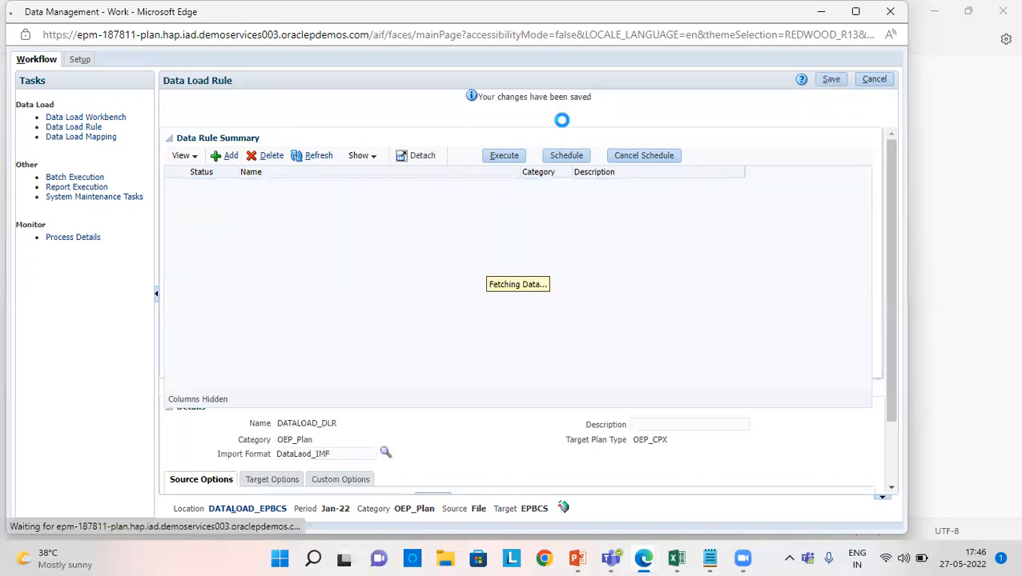
{"action": "left_click", "coordinate": [504, 157]}
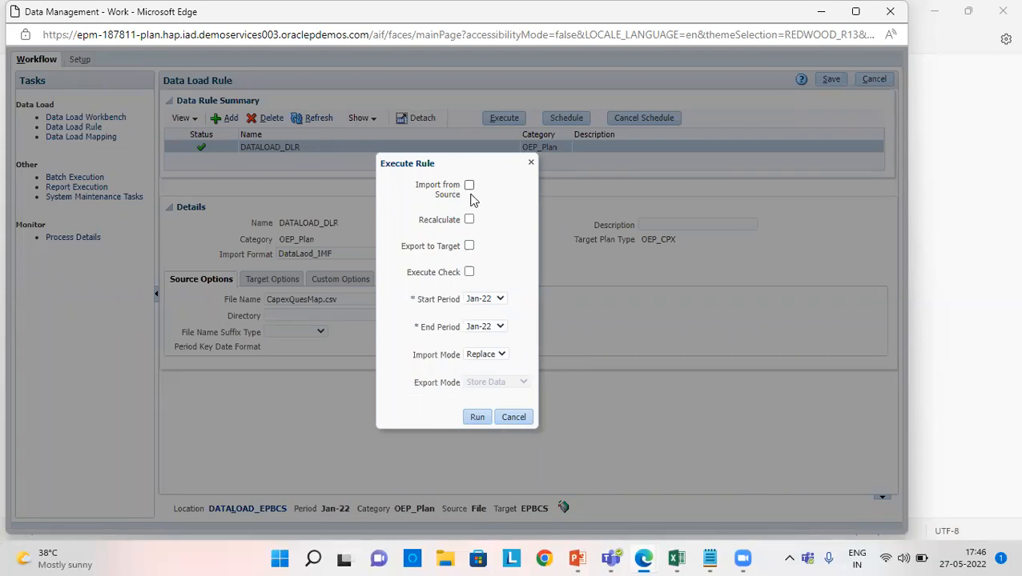
{"action": "left_click", "coordinate": [468, 246]}
{"action": "left_click", "coordinate": [468, 246]}
{"action": "left_click", "coordinate": [494, 307]}
{"action": "left_click", "coordinate": [495, 308]}
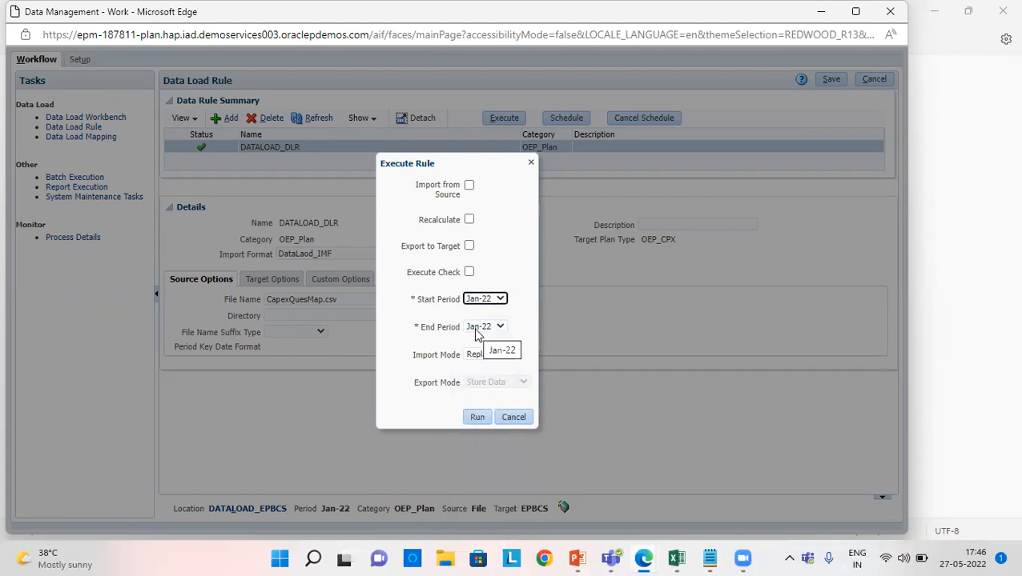
{"action": "left_click", "coordinate": [490, 357]}
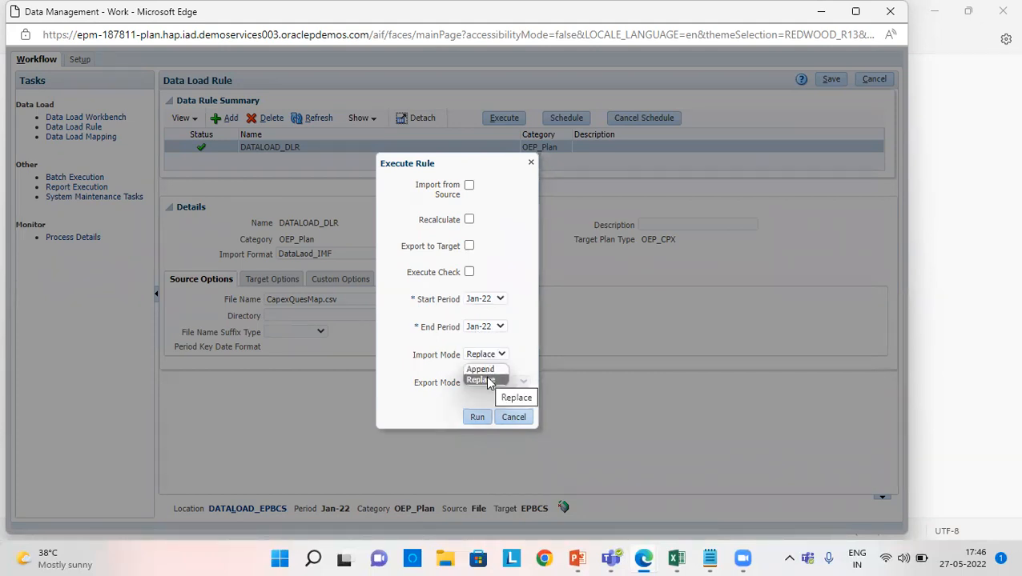
{"action": "left_click", "coordinate": [446, 377]}
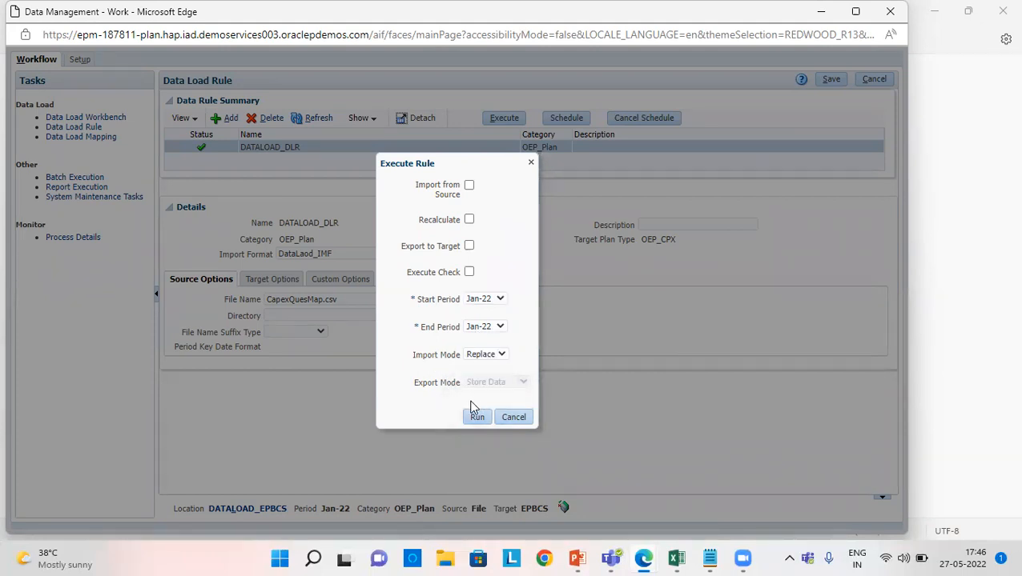
{"action": "left_click", "coordinate": [513, 417]}
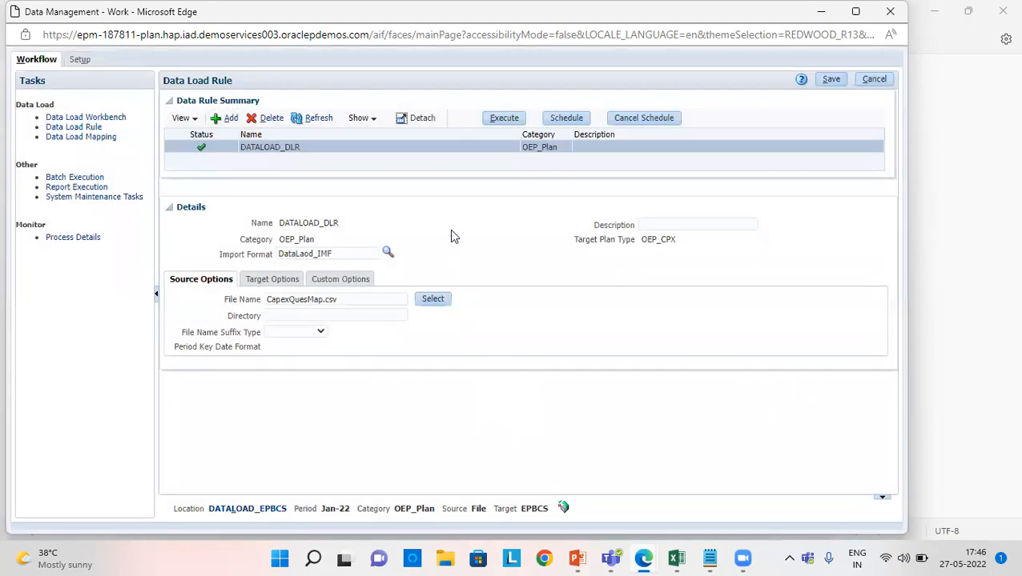
Examine the source and target Account values of the loaded records in the Data Load Workbench, and close the Data Management window.
{"action": "left_click", "coordinate": [100, 118]}
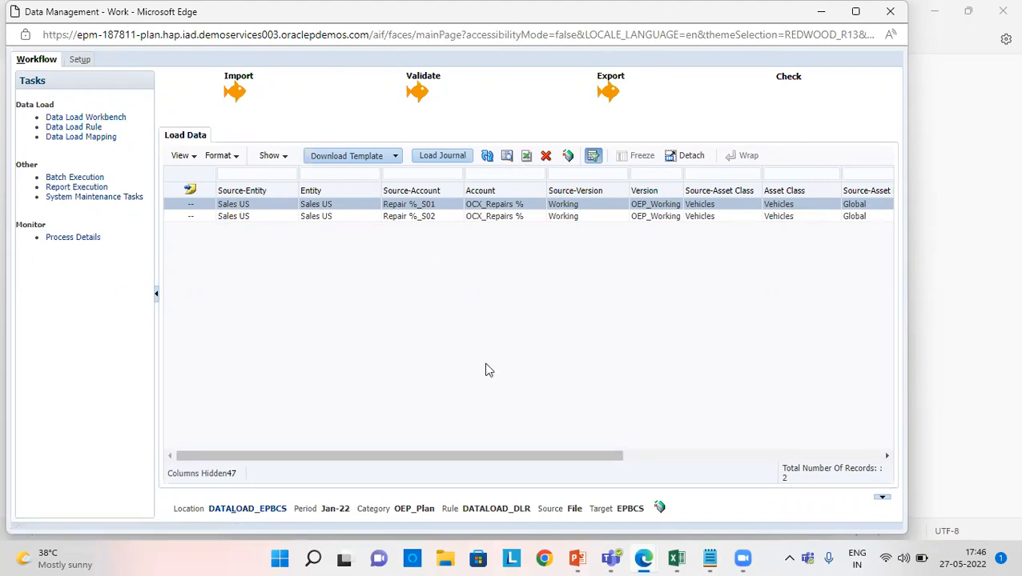
{"action": "left_click_drag", "start_coordinate": [520, 465], "coordinate": [24, 249]}
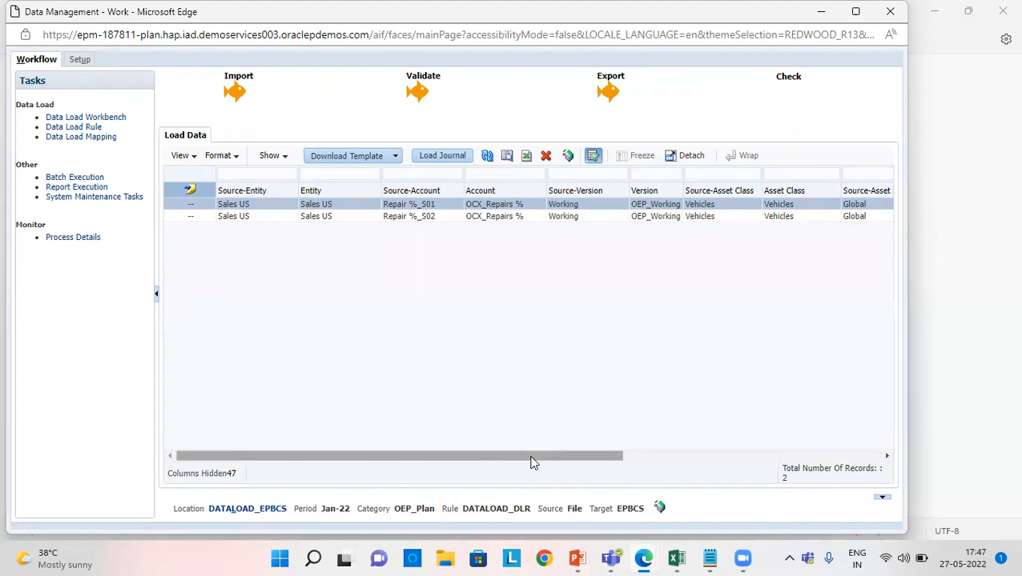
{"action": "left_click_drag", "start_coordinate": [533, 462], "coordinate": [498, 461]}
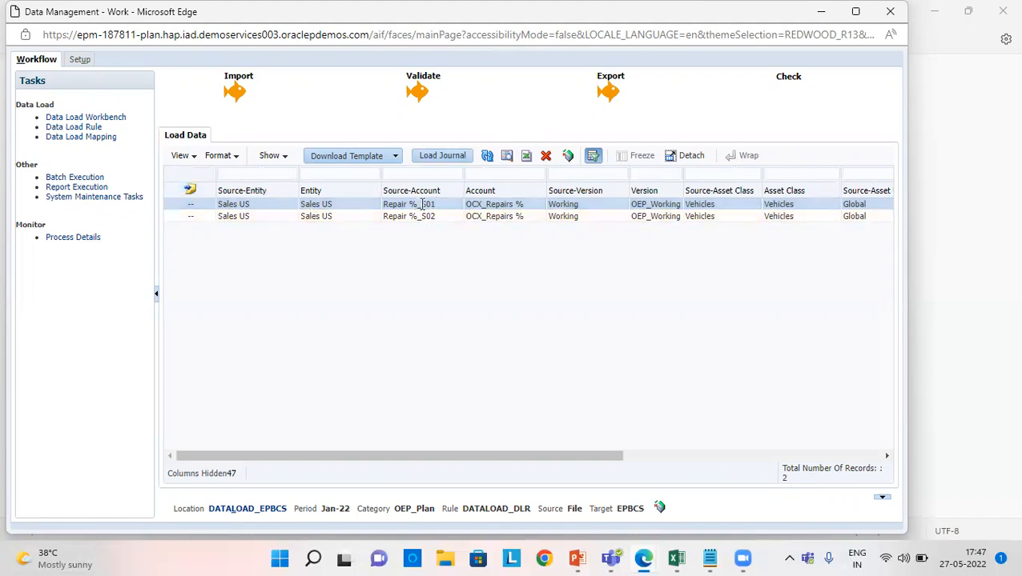
{"action": "left_click_drag", "start_coordinate": [417, 205], "coordinate": [437, 205]}
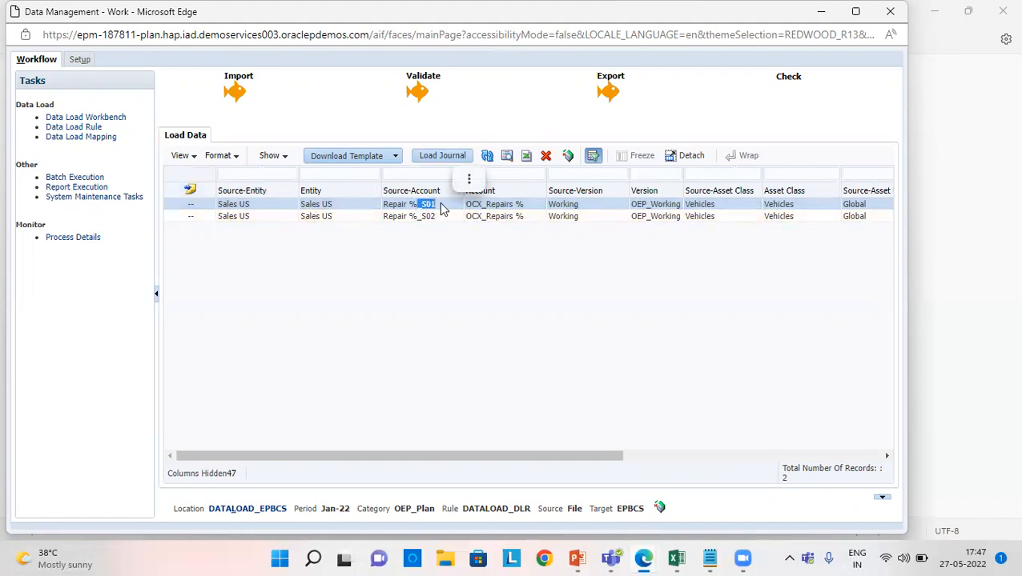
{"action": "left_click", "coordinate": [455, 215]}
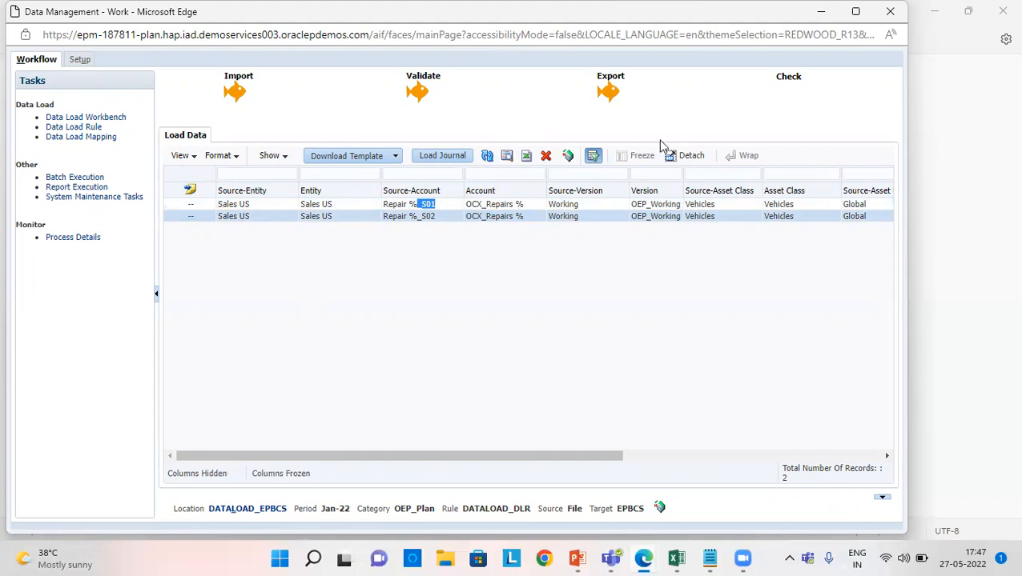
{"action": "left_click", "coordinate": [889, 11]}
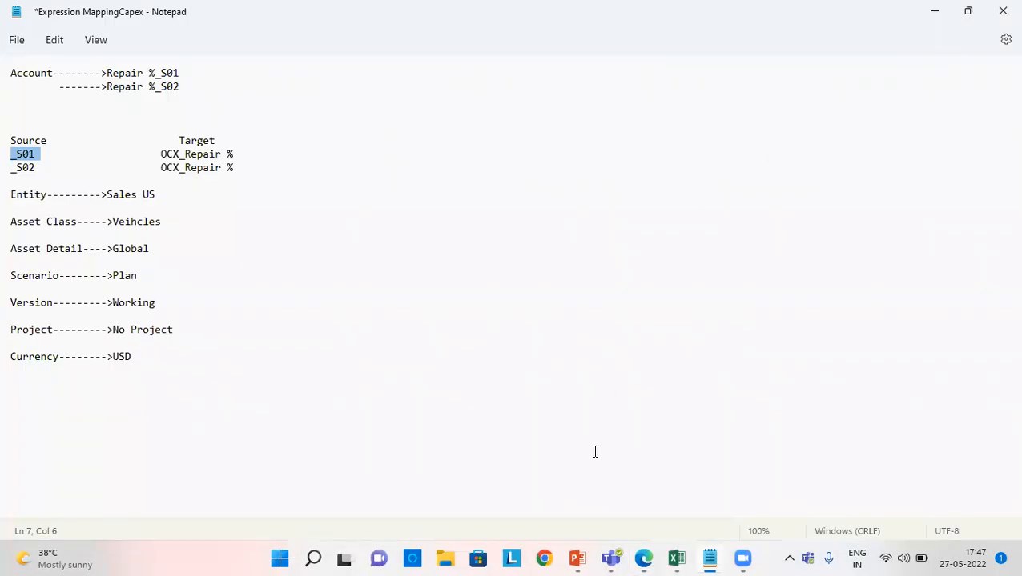